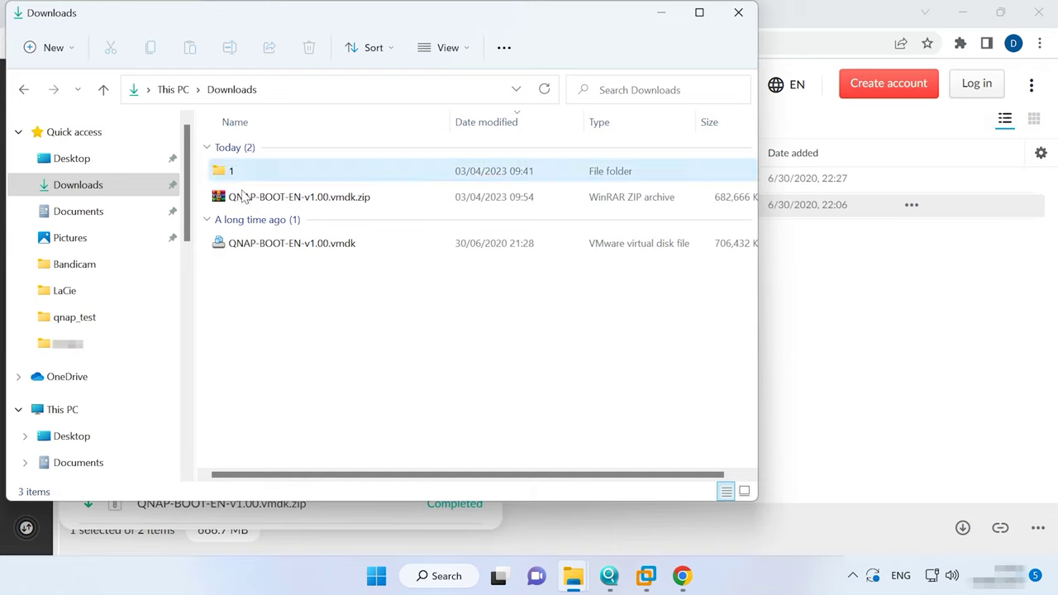
# Copy the extracted QNAP-BOOT-EN-v1.00.vmdk file from the Downloads folder.
pyautogui.click(291, 248)
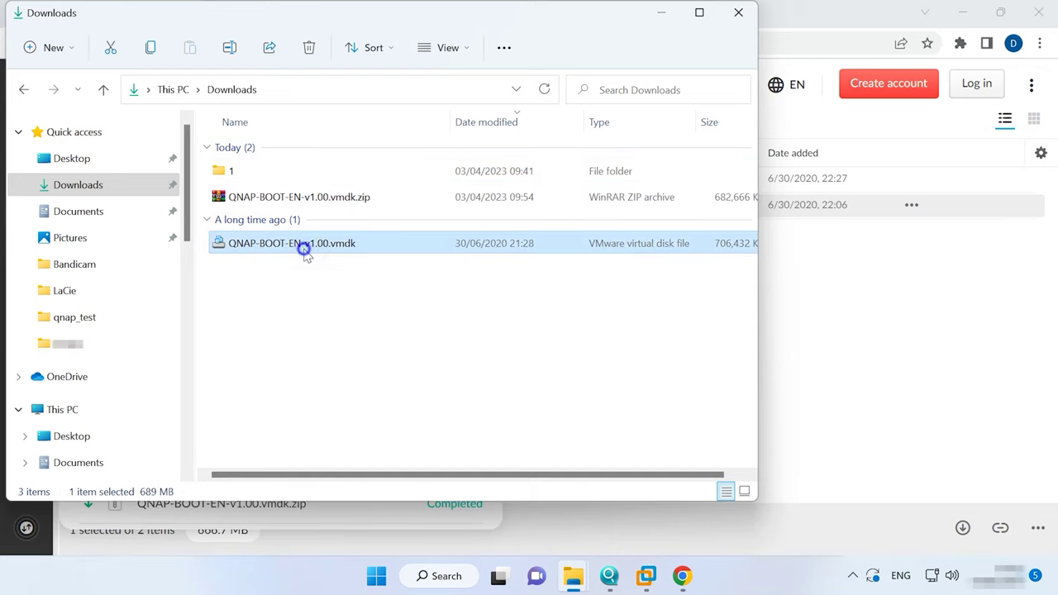
pyautogui.rightClick(304, 249)
pyautogui.click(363, 270)
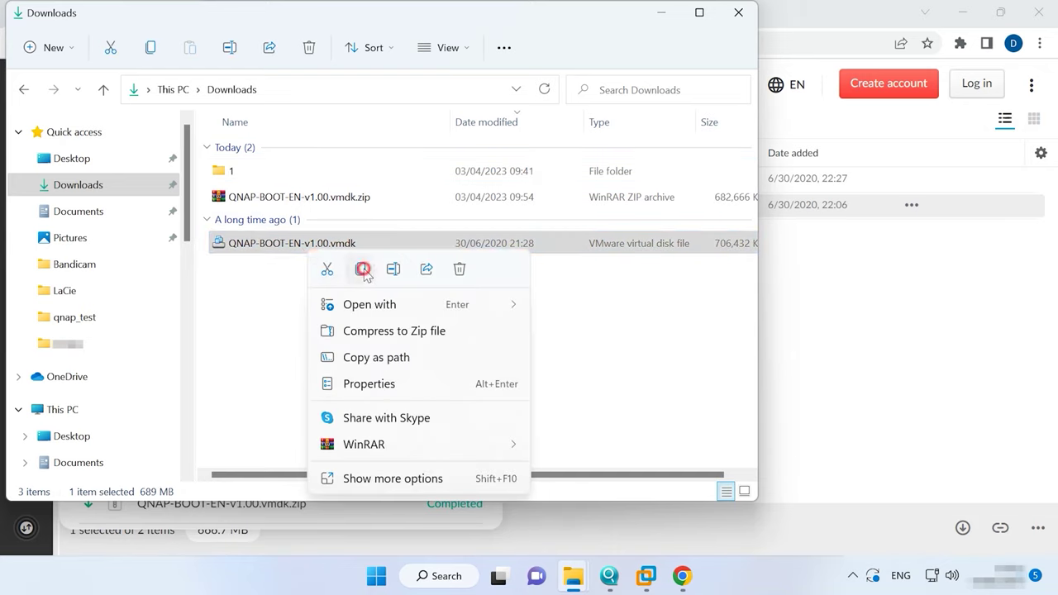
# Create a folder named qnap111 in C:\VM and open it.
pyautogui.moveTo(573, 576)
pyautogui.click(538, 524)
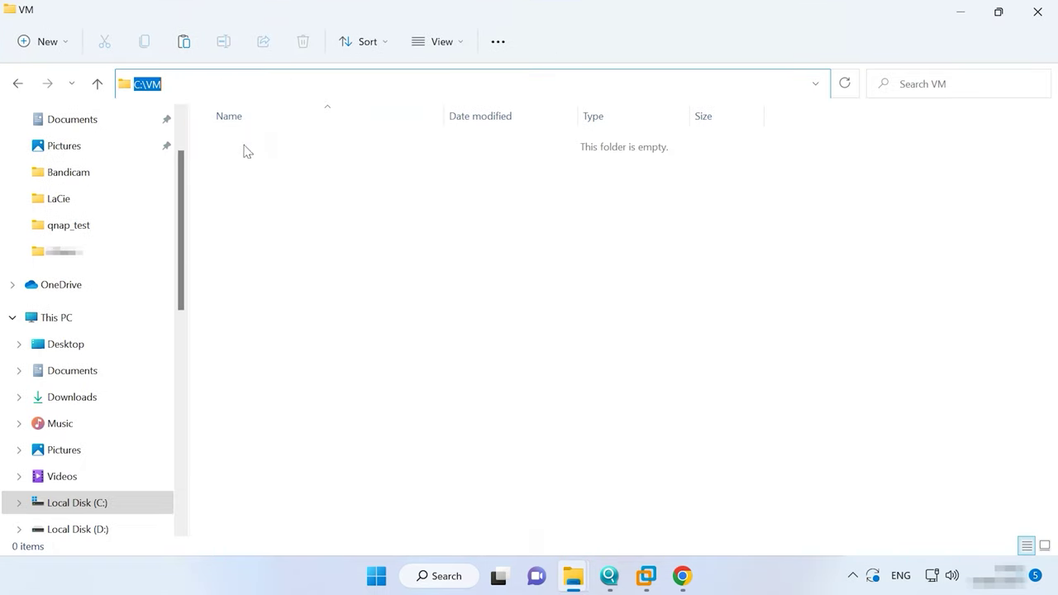
pyautogui.rightClick(253, 153)
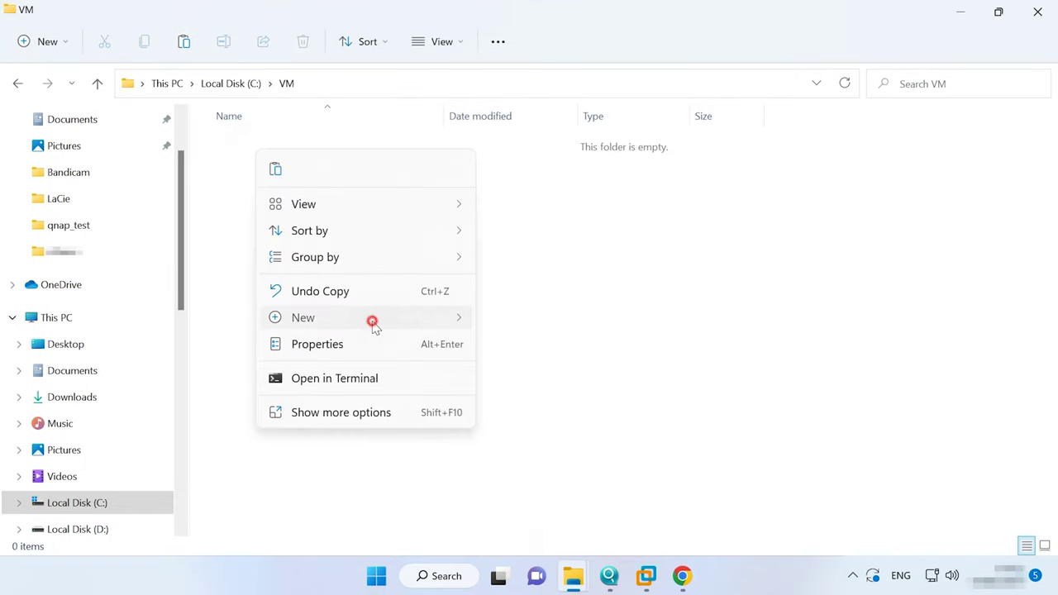
pyautogui.moveTo(388, 326)
pyautogui.click(517, 320)
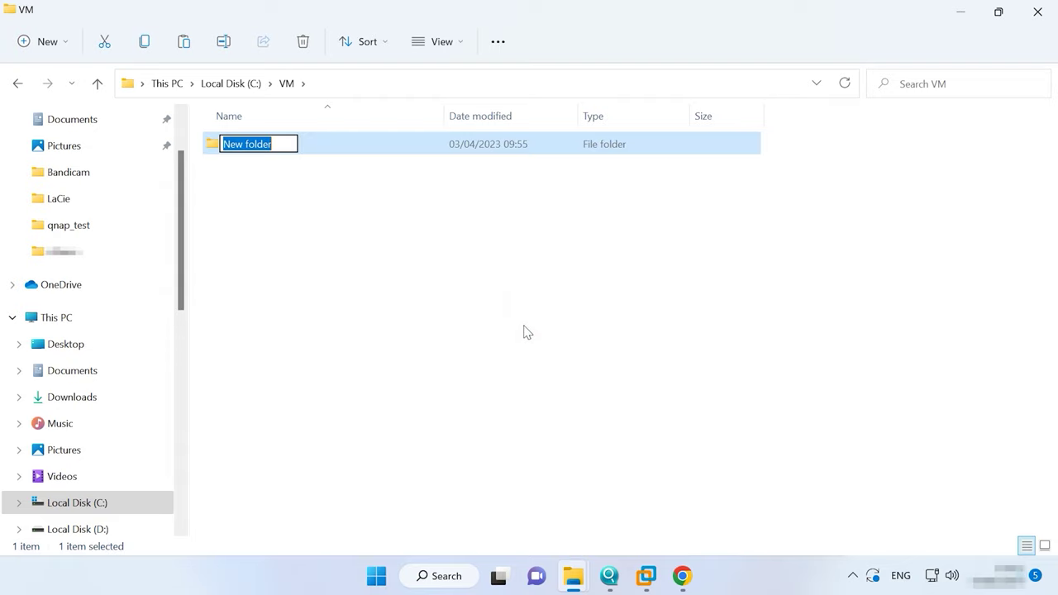
pyautogui.write('qnap111')
pyautogui.press('Return')
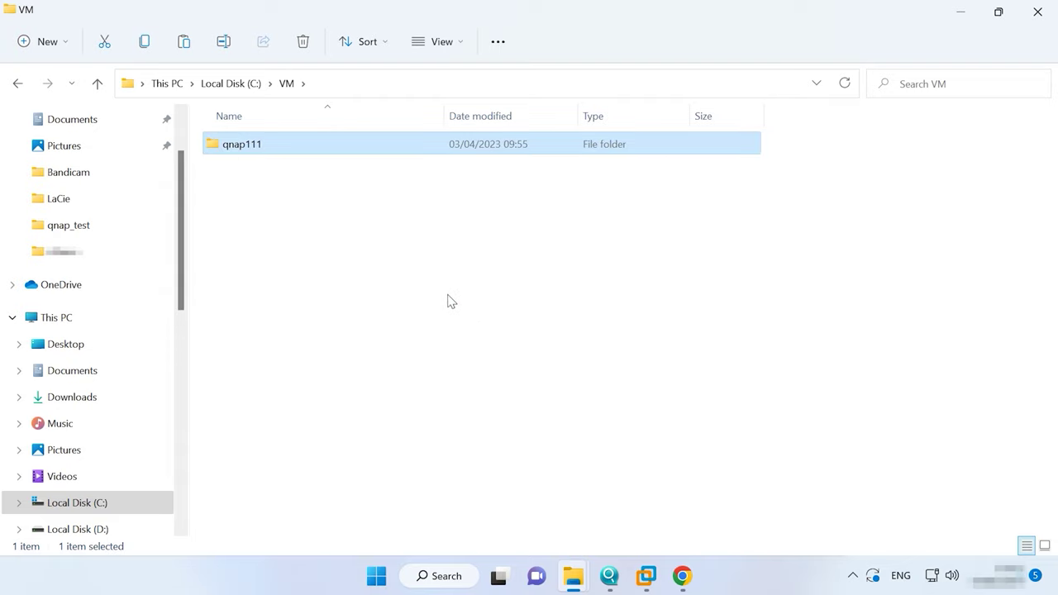
pyautogui.press('Return')
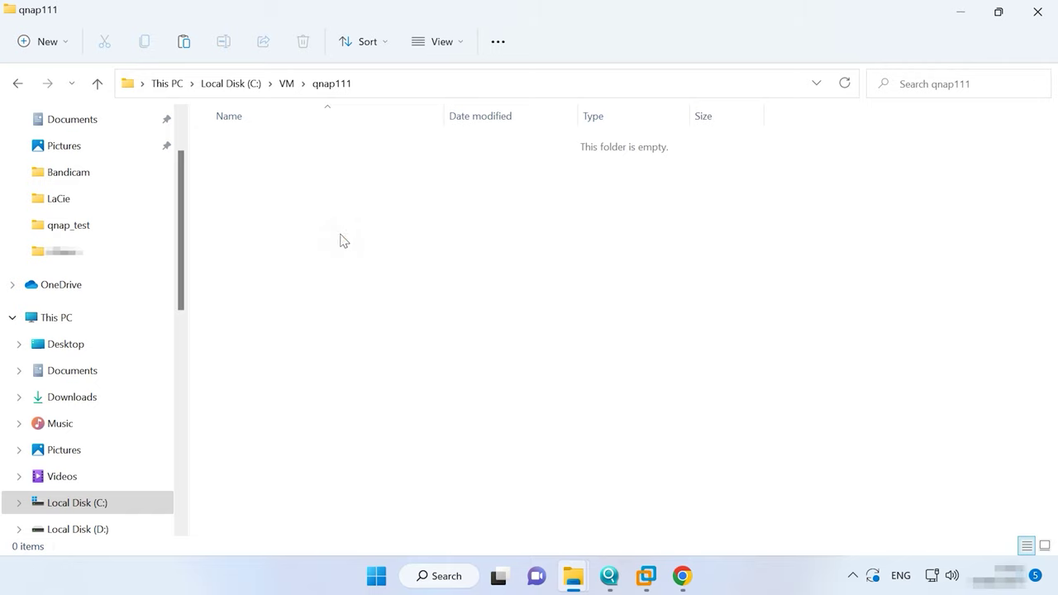
# Paste the copied virtual disk file into the qnap111 folder and copy the folder's path.
pyautogui.rightClick(341, 238)
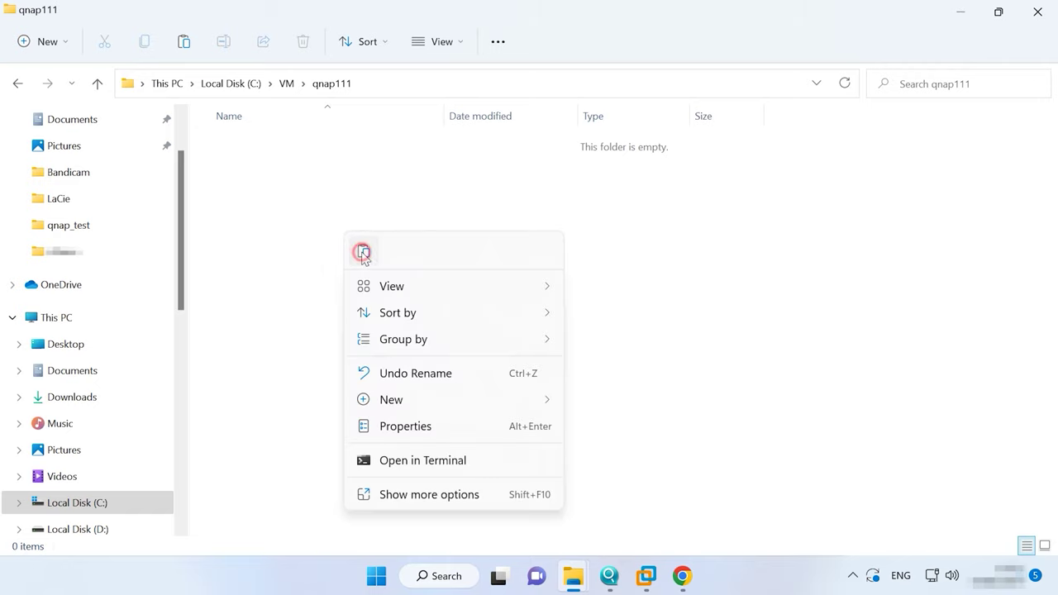
pyautogui.click(361, 253)
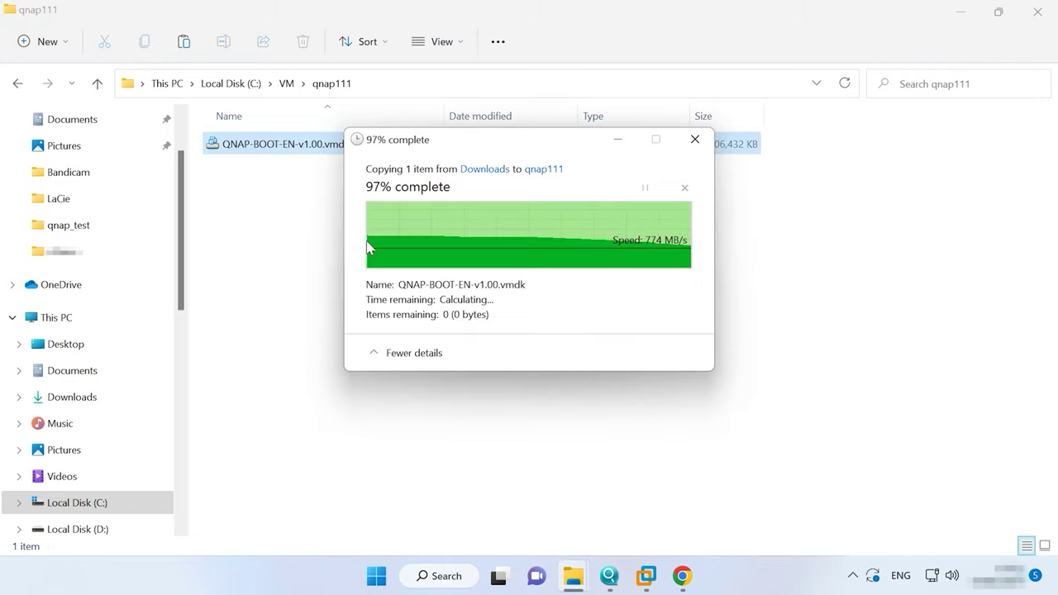
pyautogui.click(382, 78)
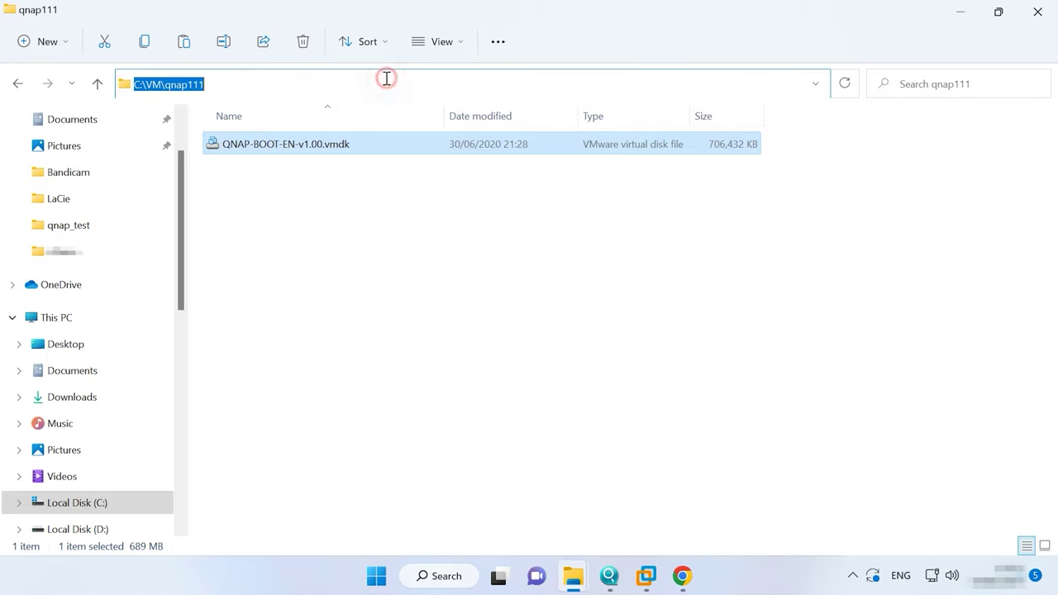
pyautogui.rightClick(192, 83)
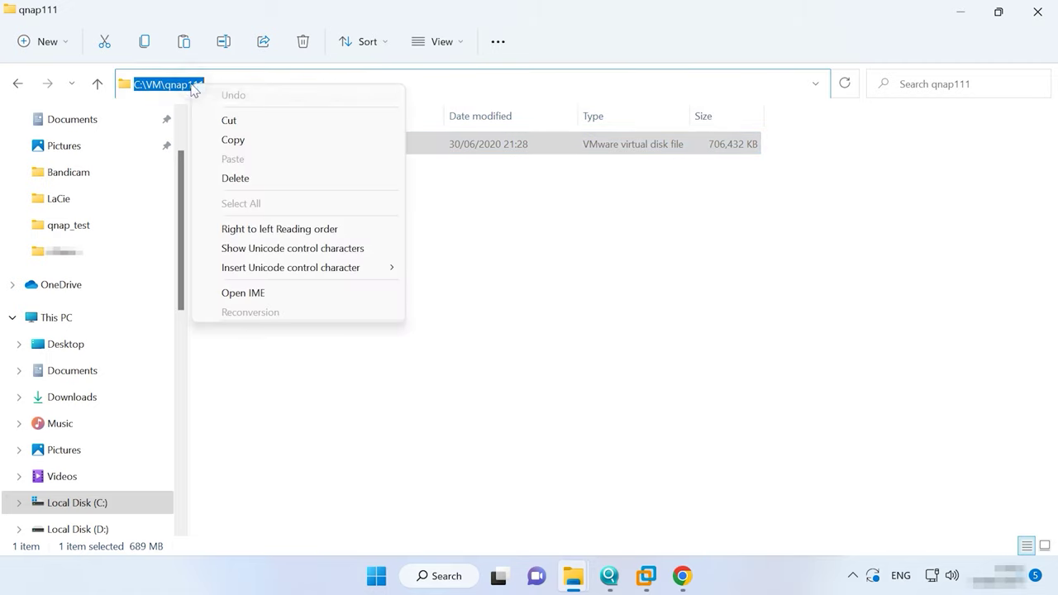
pyautogui.click(253, 139)
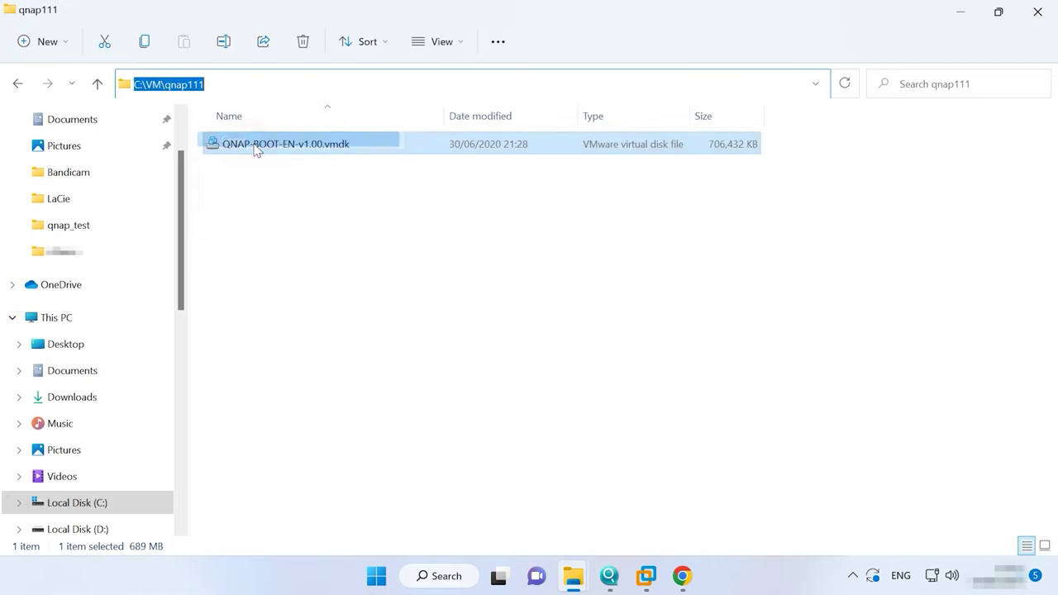
# Switch to VMware Workstation and start a custom virtual machine with Linux Debian 9.x 64-bit as guest, leaving its operating system uninstalled for now.
pyautogui.click(646, 576)
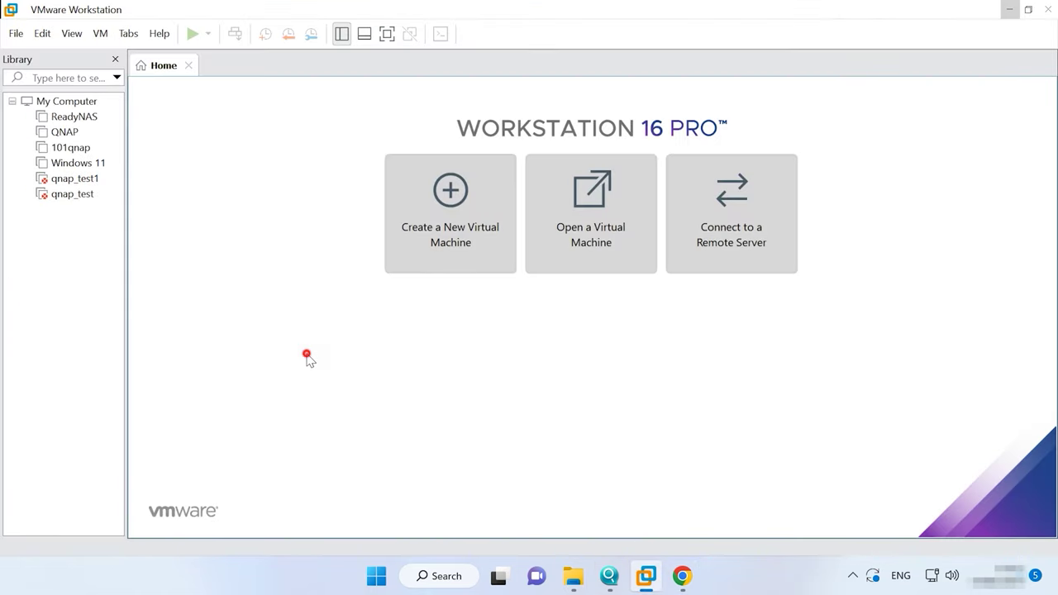
pyautogui.click(461, 235)
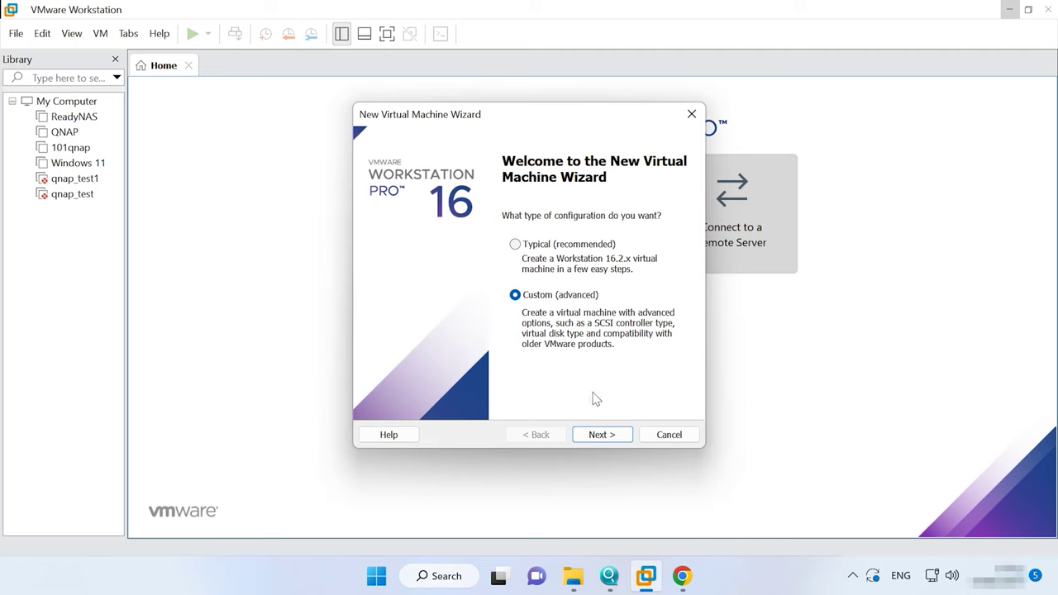
pyautogui.click(601, 435)
pyautogui.click(601, 435)
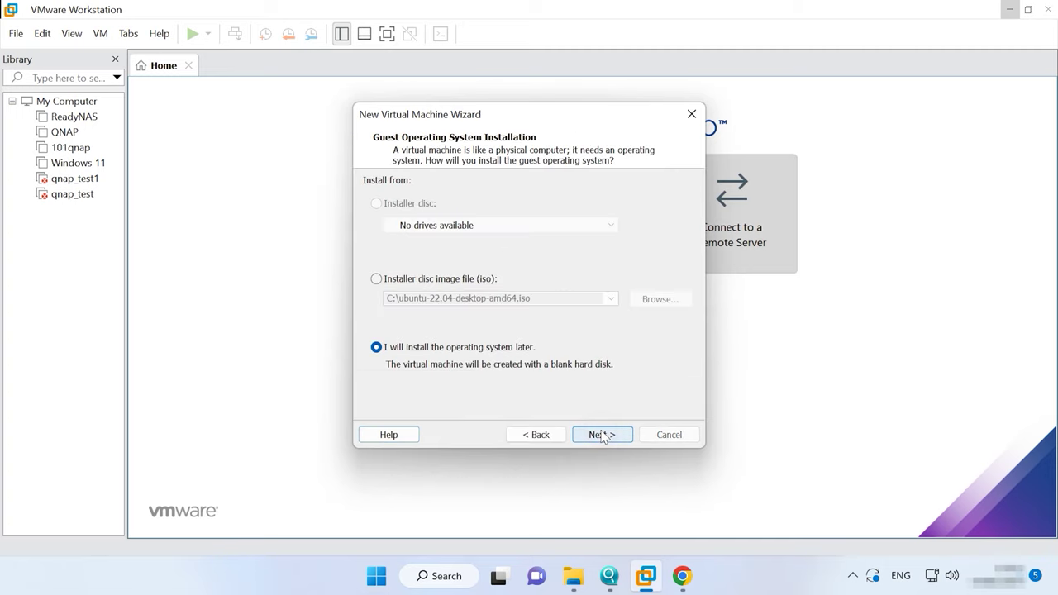
pyautogui.click(602, 435)
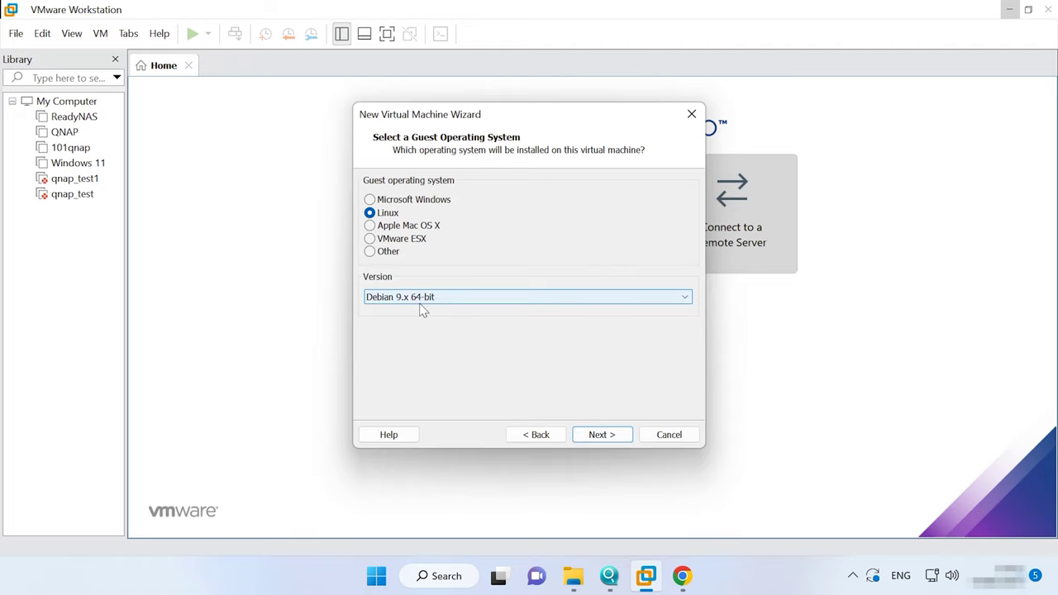
pyautogui.click(581, 436)
# Name the virtual machine qnap1111, set its location to C:\VM\qnap111, and continue with that existing location.
pyautogui.write('qnap1111')
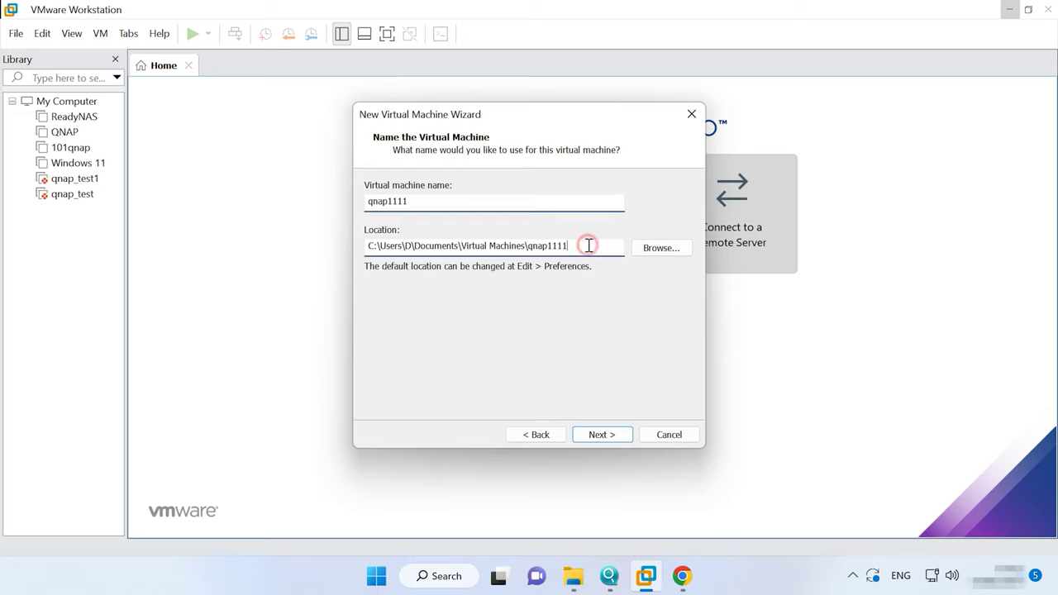
pyautogui.moveTo(588, 244); pyautogui.dragTo(322, 251)
pyautogui.write('C:\\VM\\qnap111')
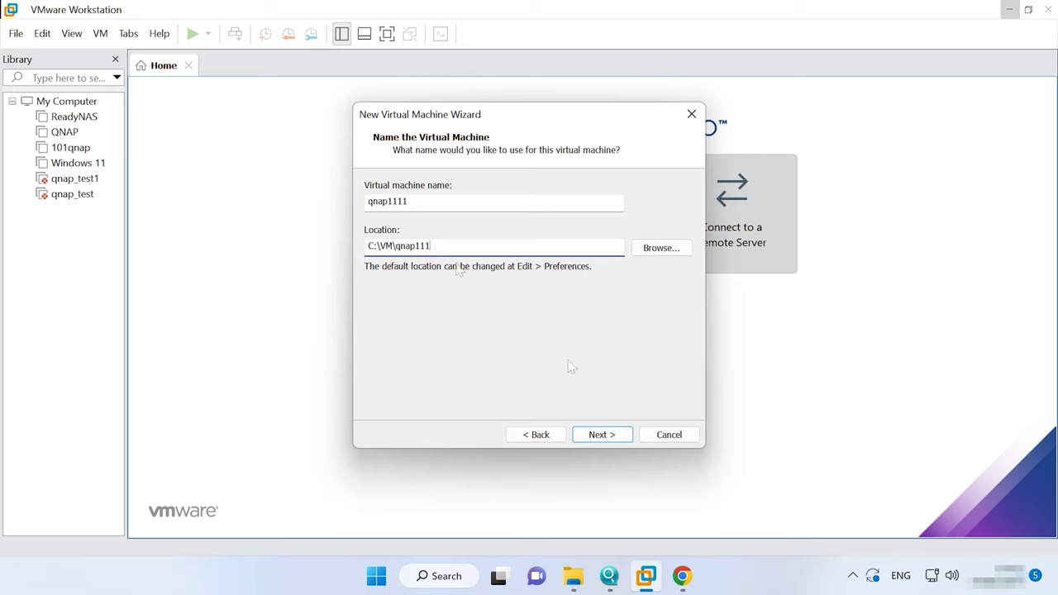
pyautogui.click(597, 434)
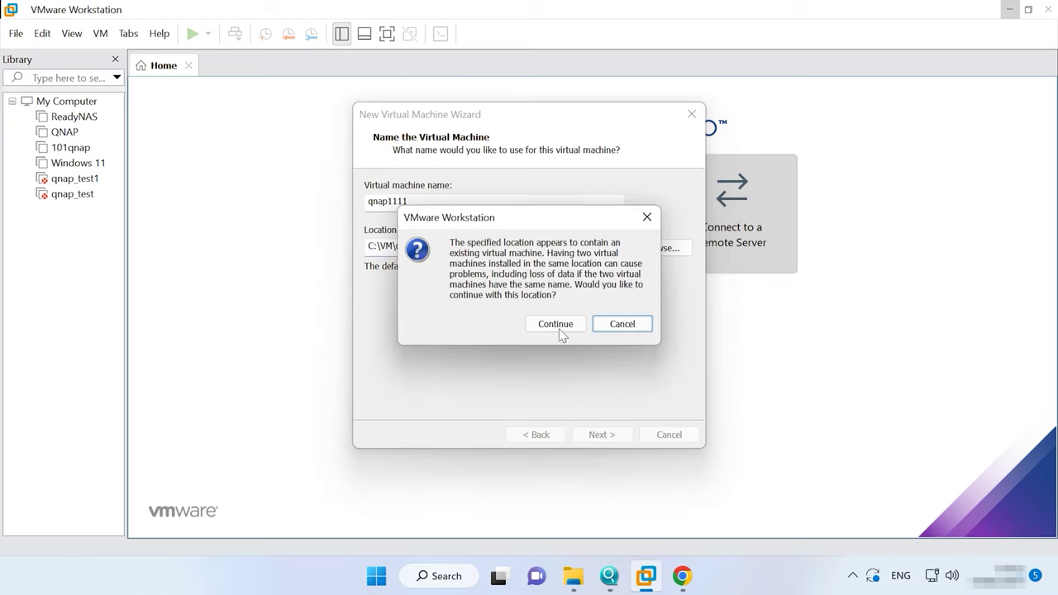
pyautogui.click(554, 324)
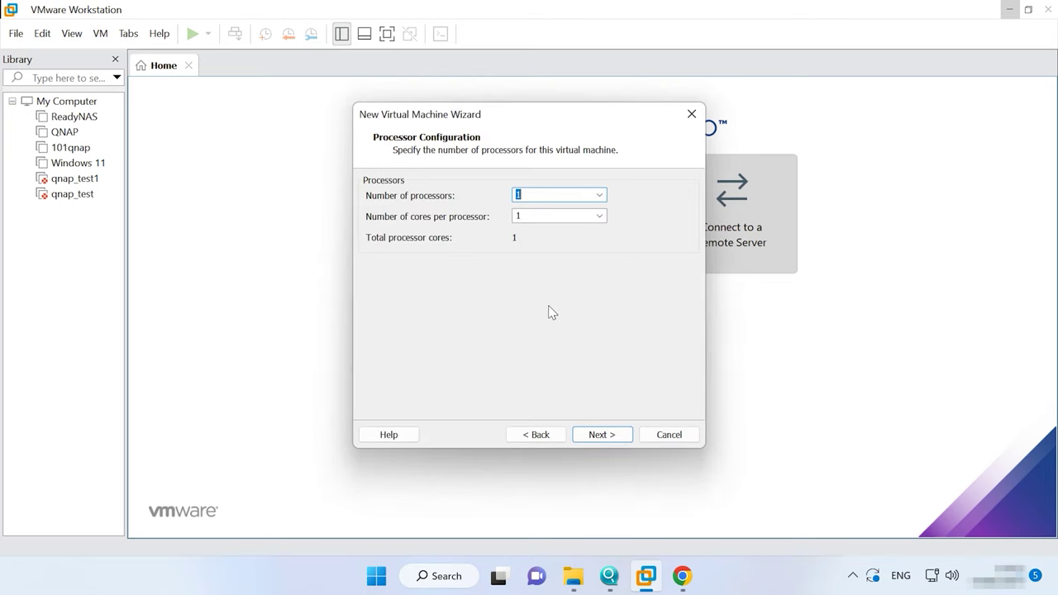
# Allocate 4 processor cores in total and 6144 MB of memory to the virtual machine.
pyautogui.press('Tab')
pyautogui.write('2')
pyautogui.click(601, 434)
pyautogui.write('6144')
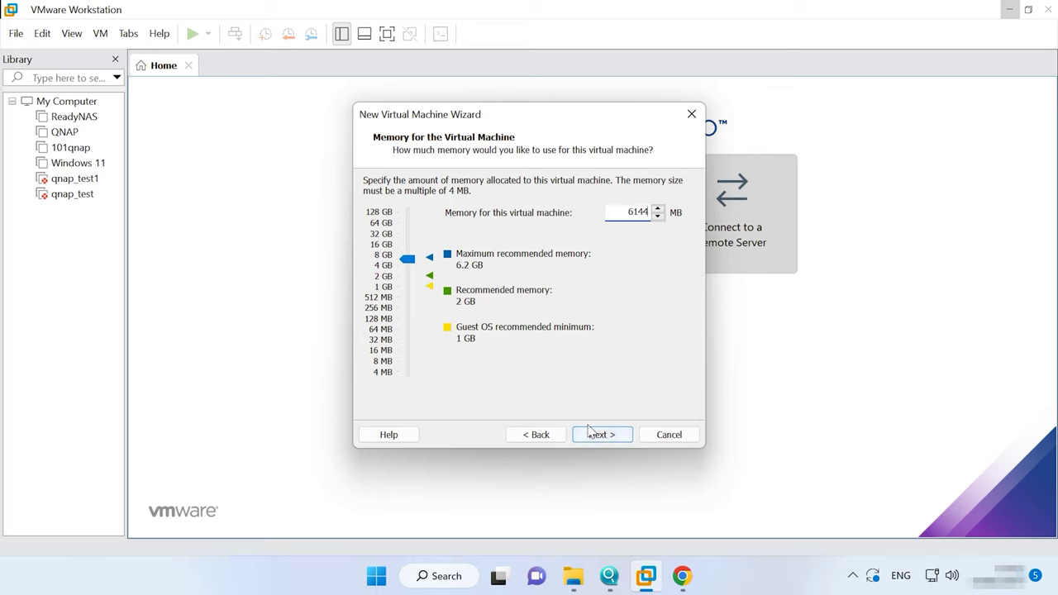
pyautogui.click(610, 438)
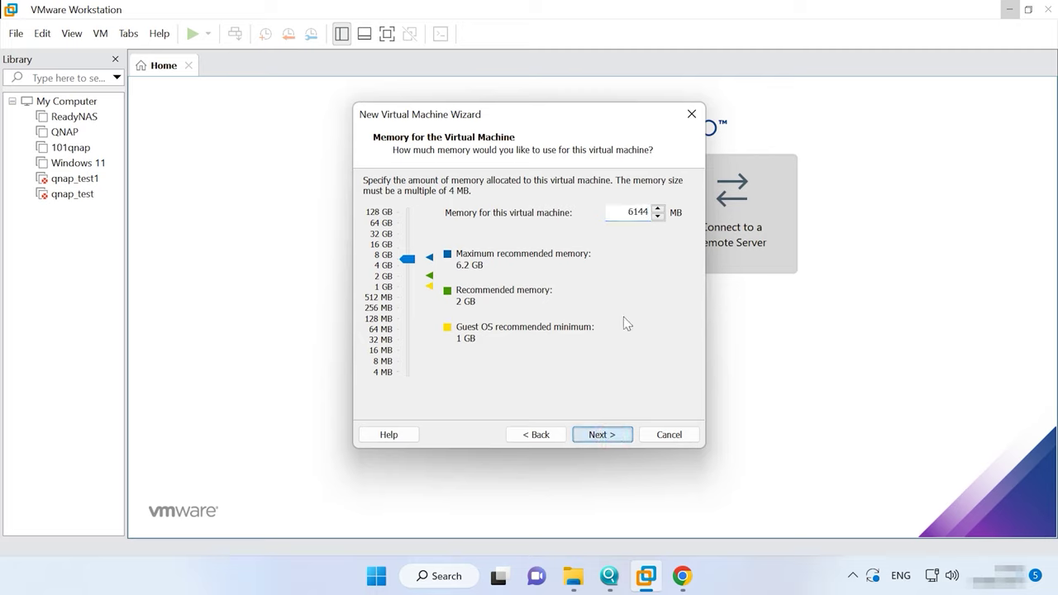
pyautogui.click(606, 436)
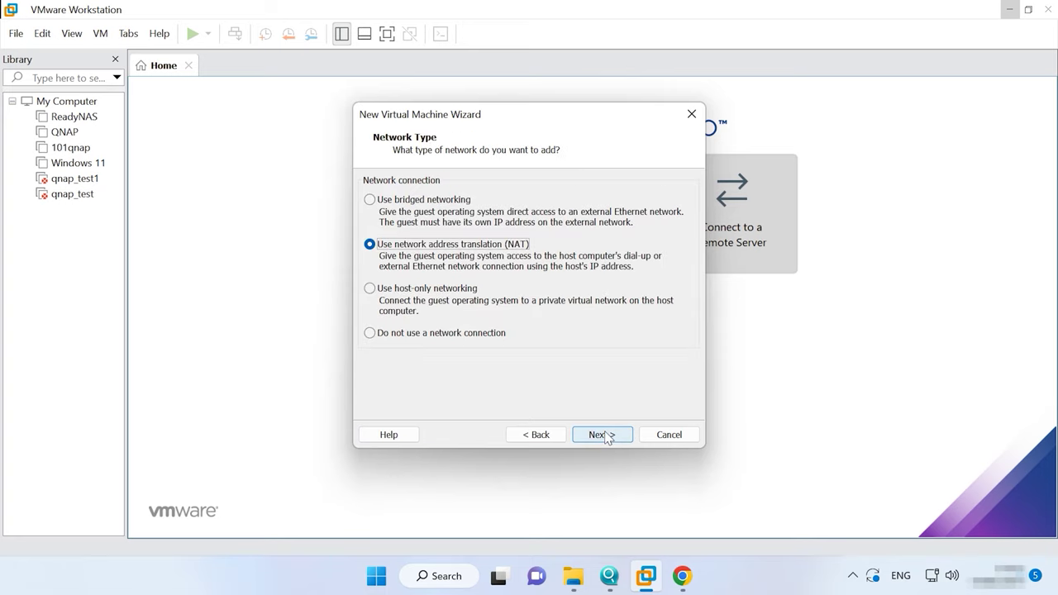
# Accept NAT networking, the default I/O controller and the SCSI disk type, and choose to create a new virtual disk.
pyautogui.click(603, 435)
pyautogui.click(603, 435)
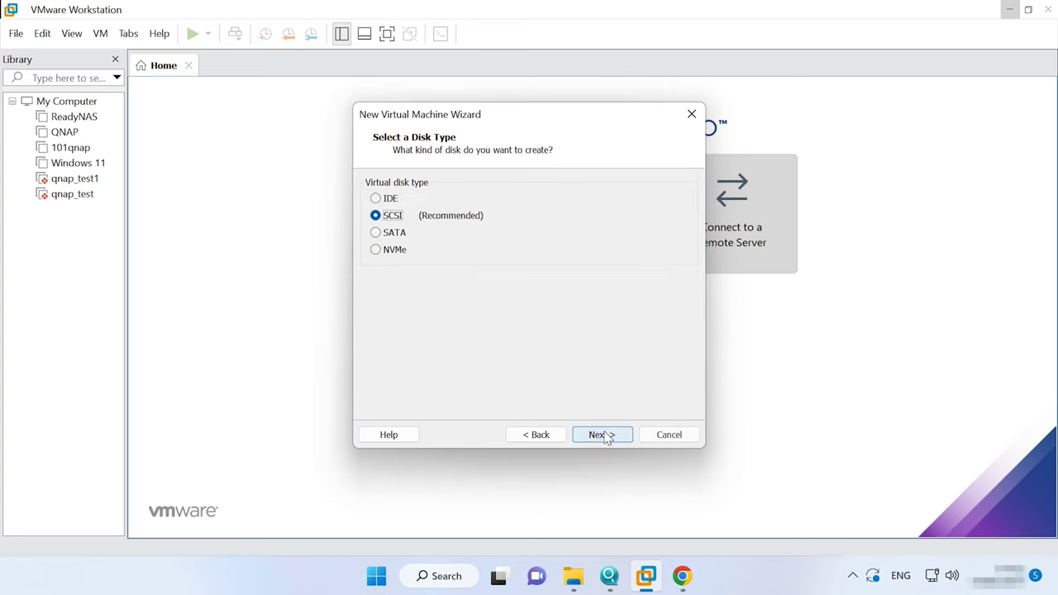
pyautogui.click(606, 436)
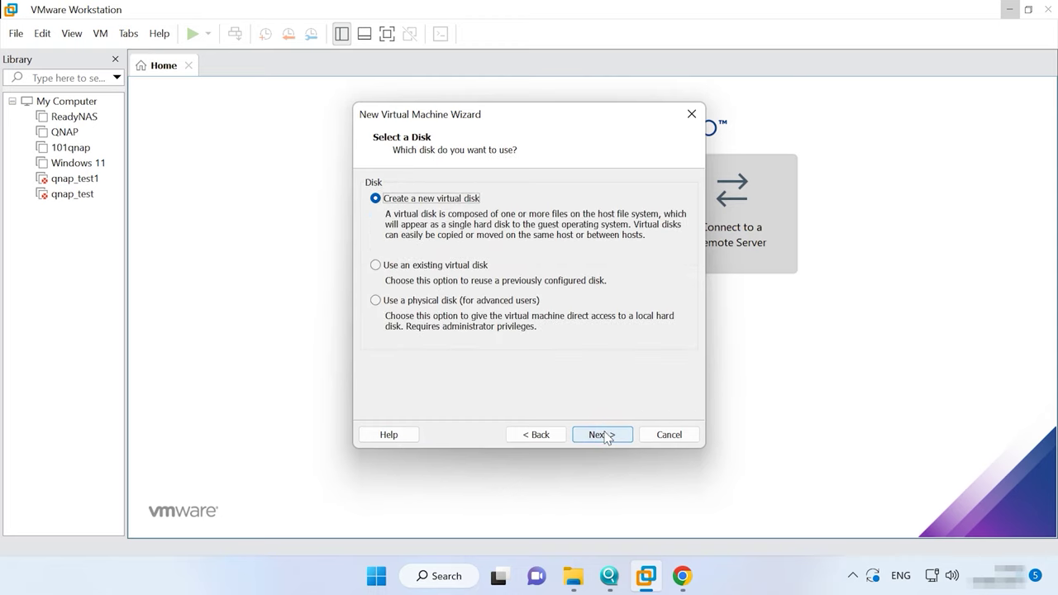
pyautogui.click(604, 435)
# Set the new disk to 1 GB stored as a single file and finish creating the virtual machine.
pyautogui.click(466, 299)
pyautogui.moveTo(491, 184); pyautogui.dragTo(541, 185)
pyautogui.write('1')
pyautogui.click(580, 390)
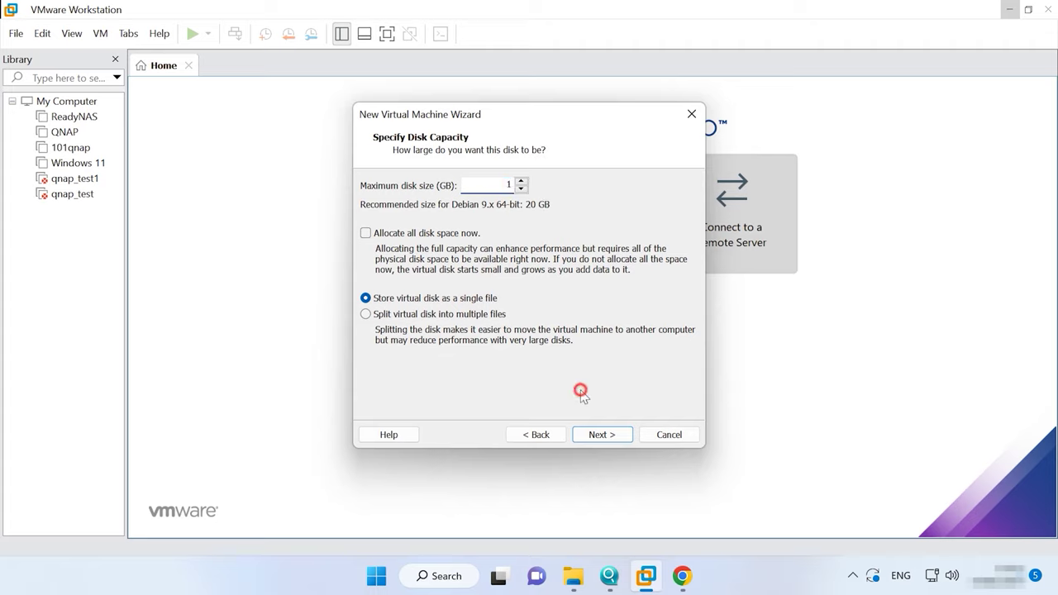
pyautogui.click(595, 435)
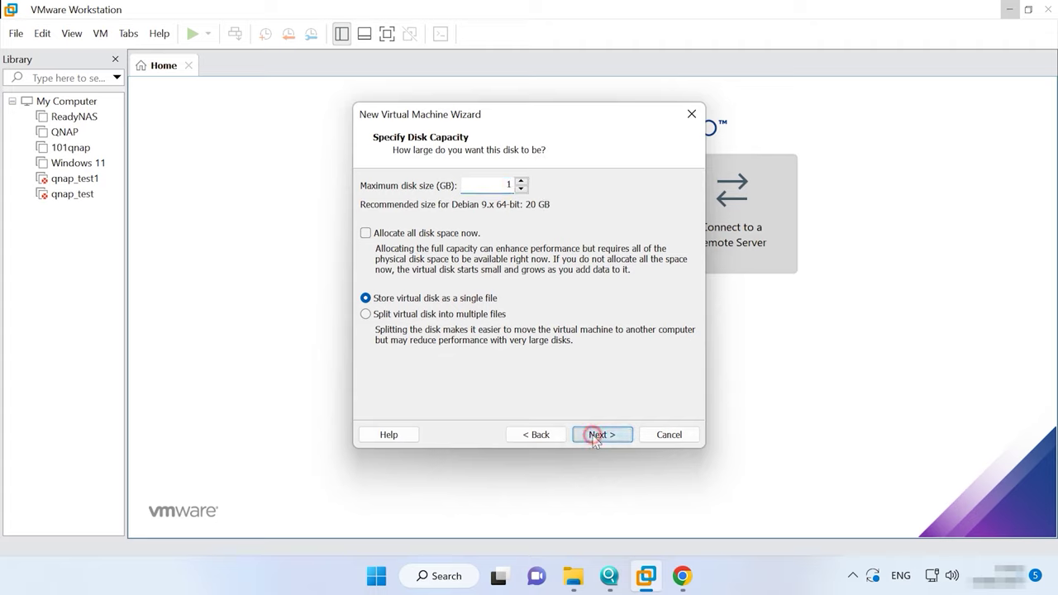
pyautogui.click(596, 438)
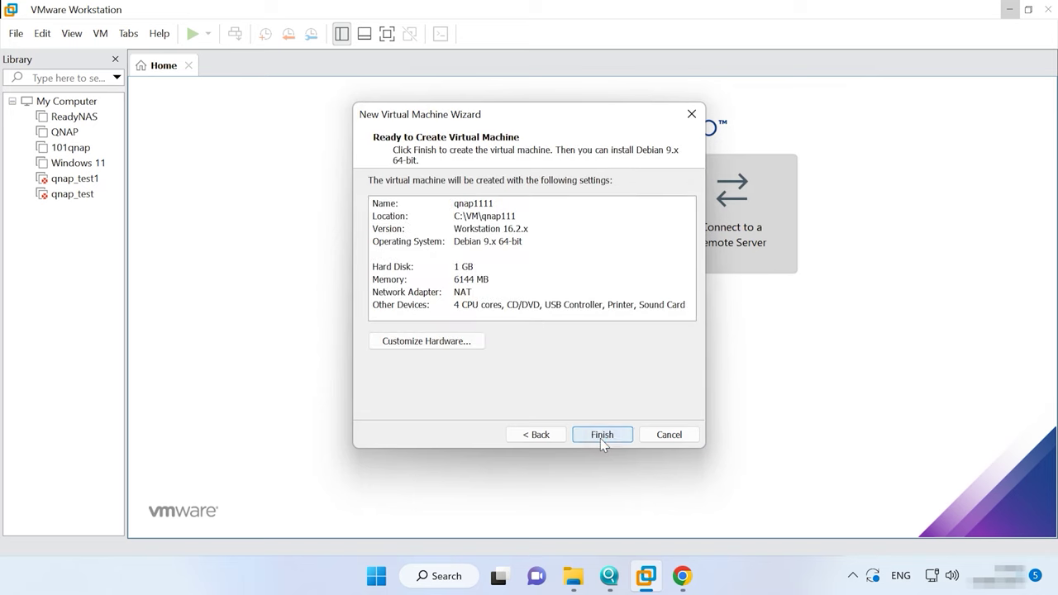
pyautogui.click(600, 437)
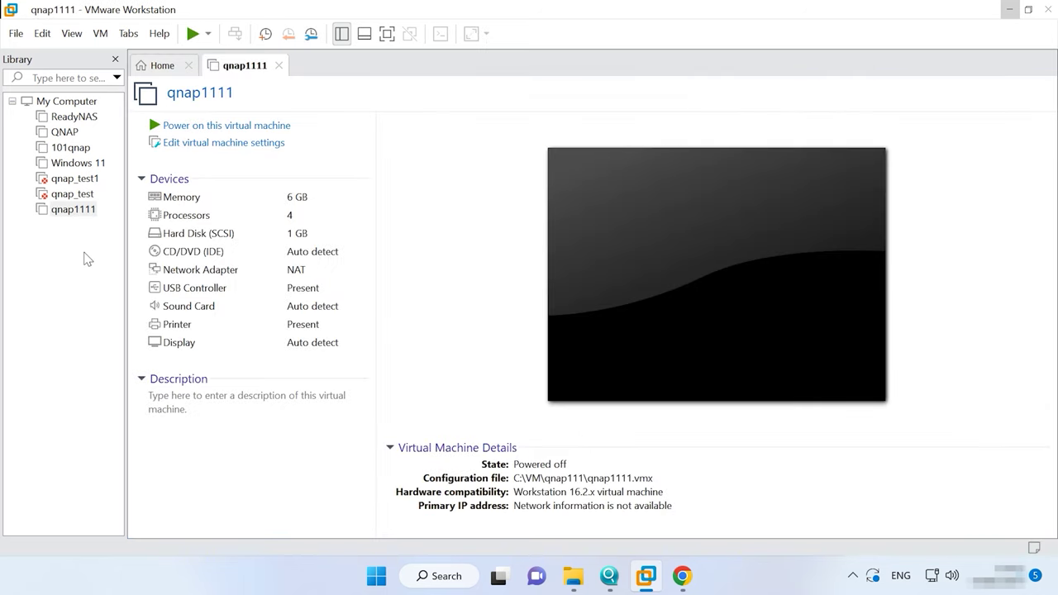
# Remove the SCSI hard disk and the CD/DVD drive in the qnap1111 virtual machine's hardware settings.
pyautogui.click(83, 214)
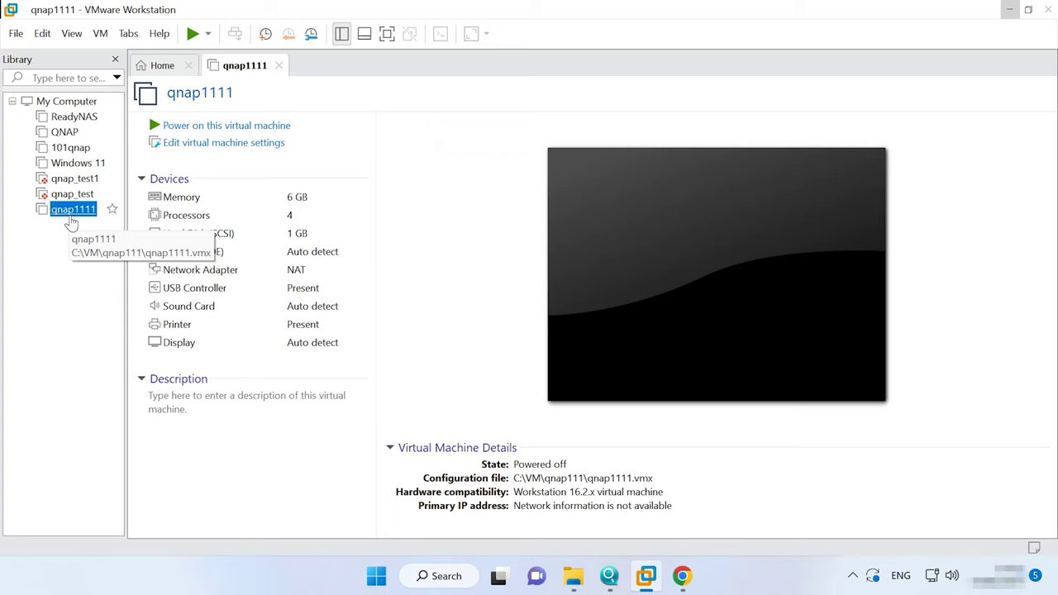
pyautogui.click(253, 144)
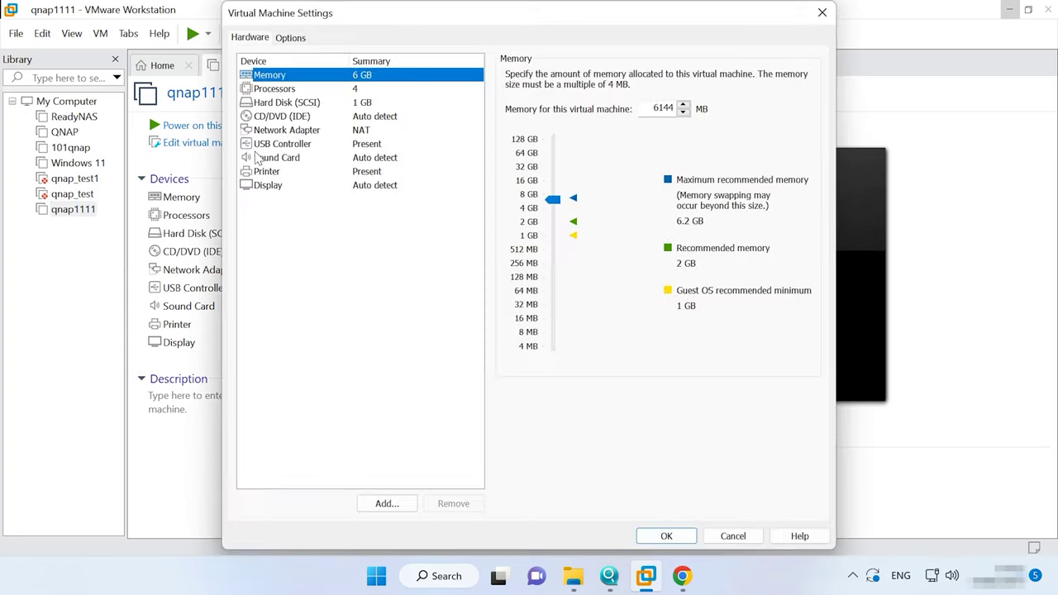
pyautogui.click(306, 104)
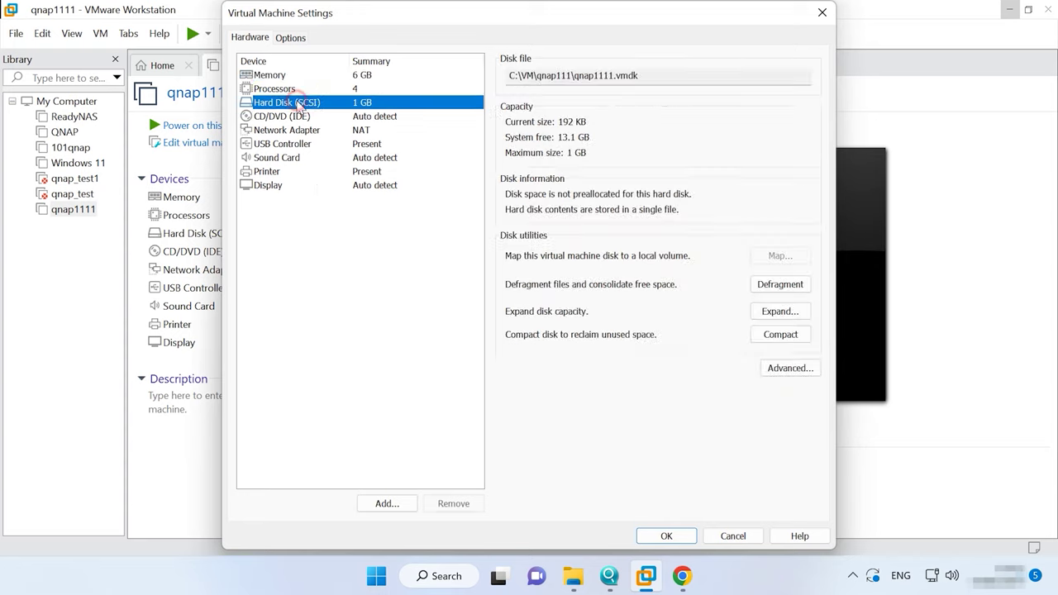
pyautogui.click(451, 505)
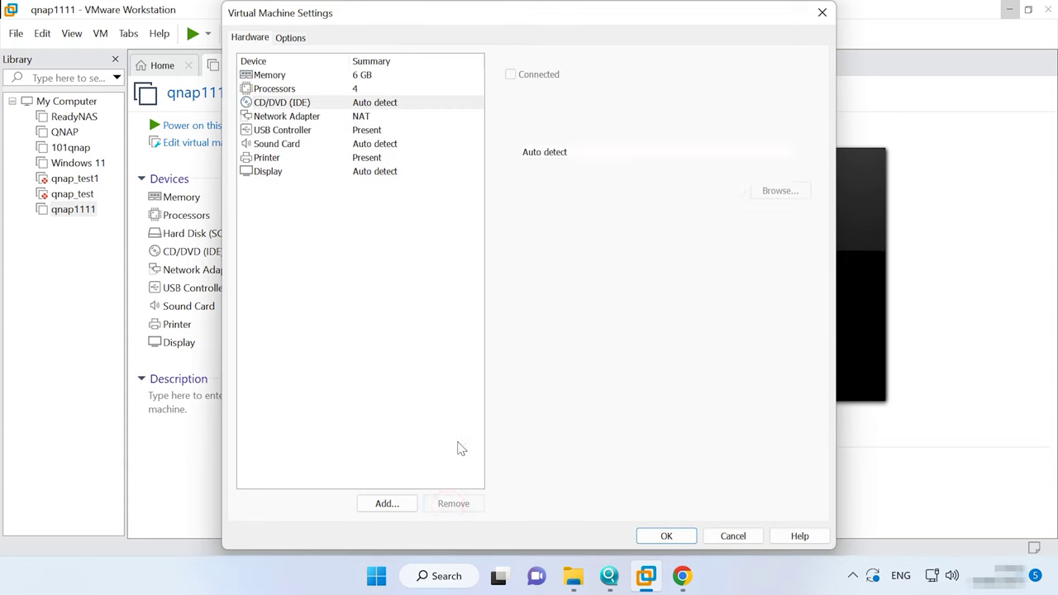
pyautogui.click(283, 110)
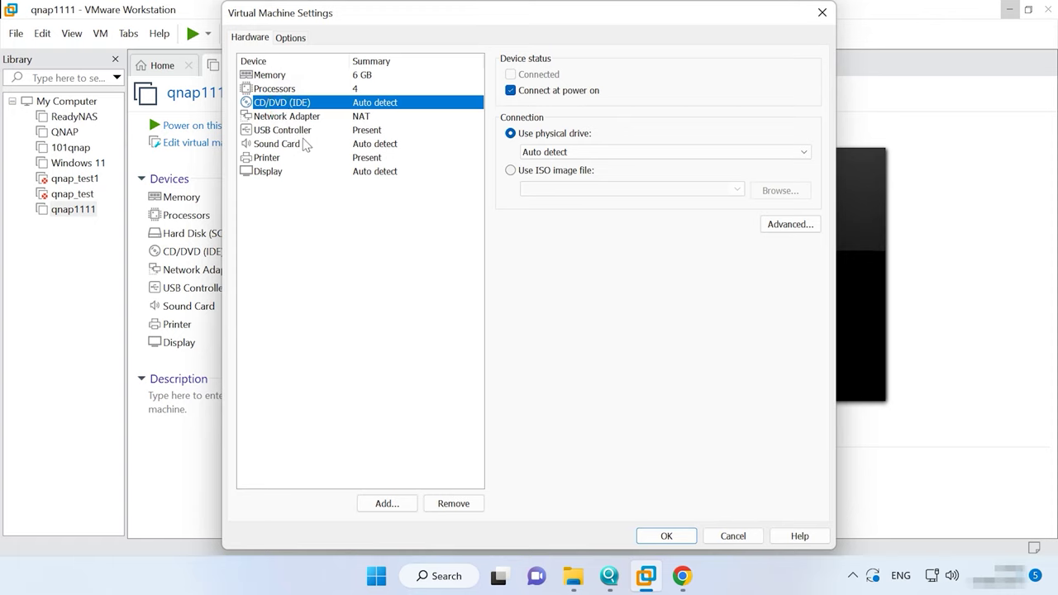
pyautogui.click(468, 504)
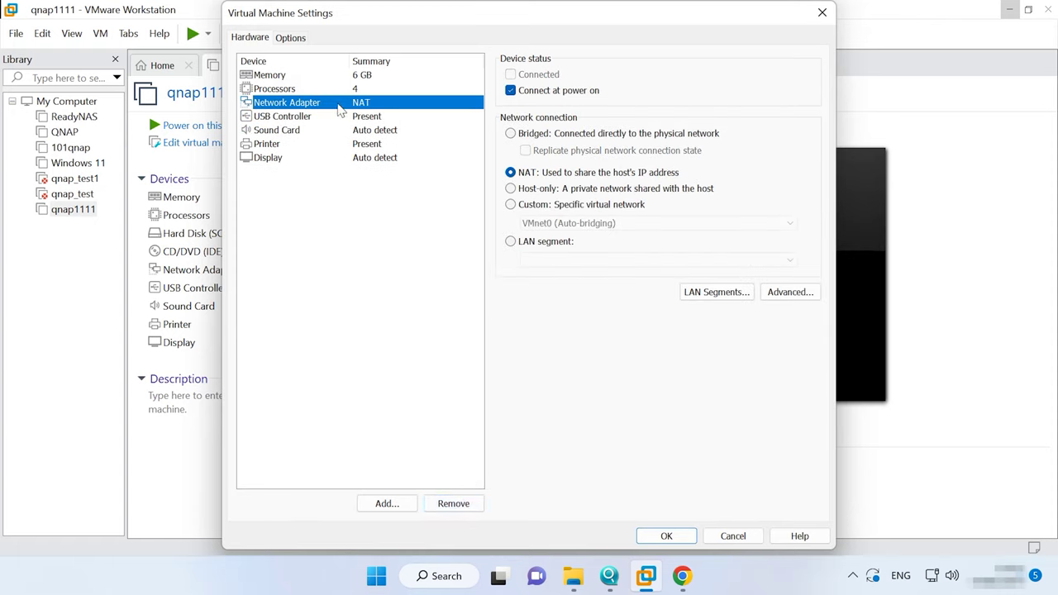
# Set the network adapter to bridged and start adding an IDE hard disk based on an existing virtual disk.
pyautogui.click(513, 133)
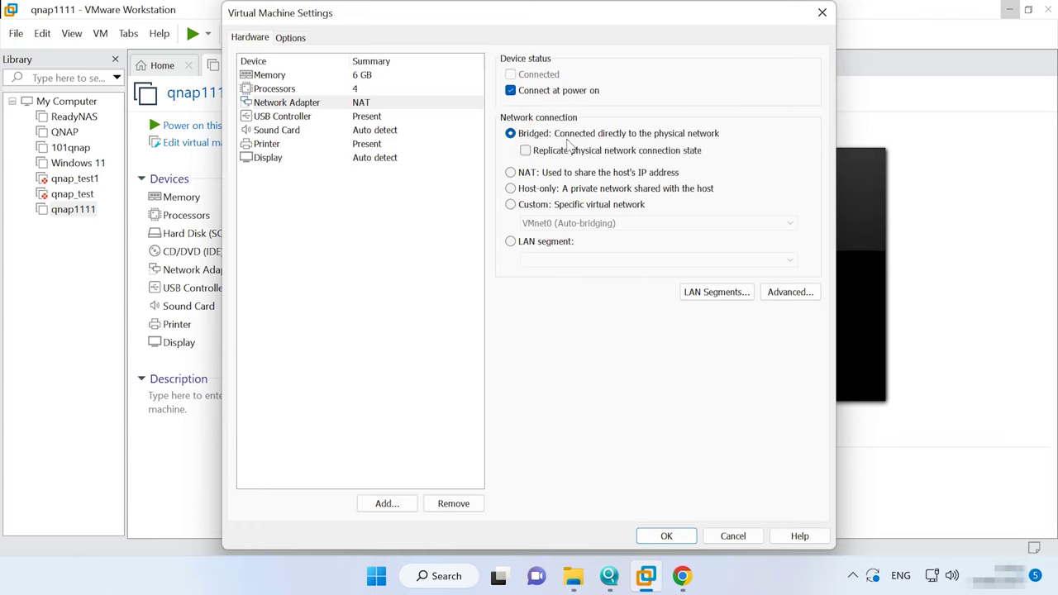
pyautogui.click(393, 506)
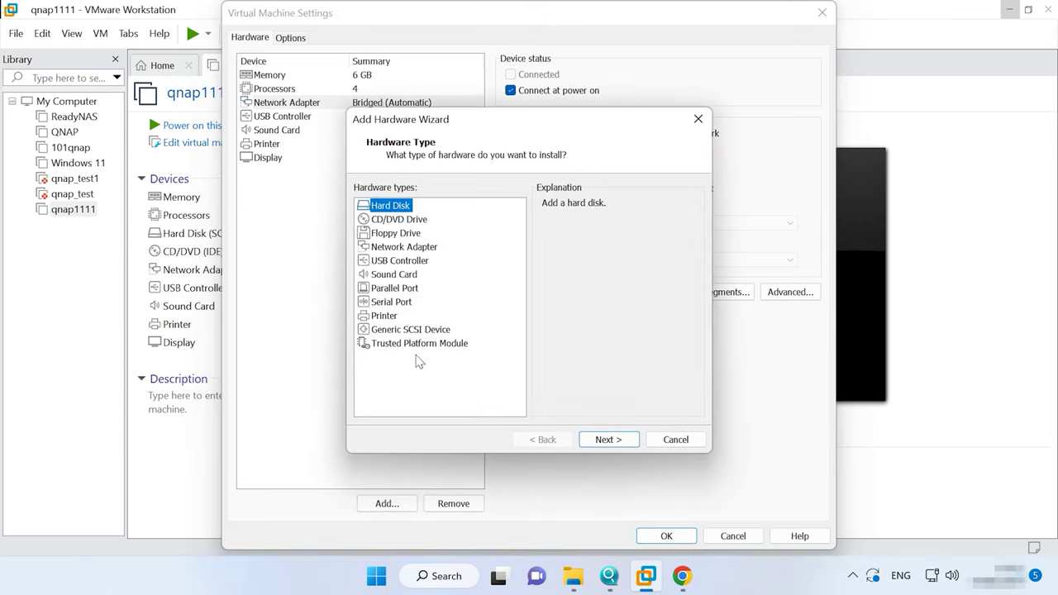
pyautogui.click(608, 439)
pyautogui.click(383, 204)
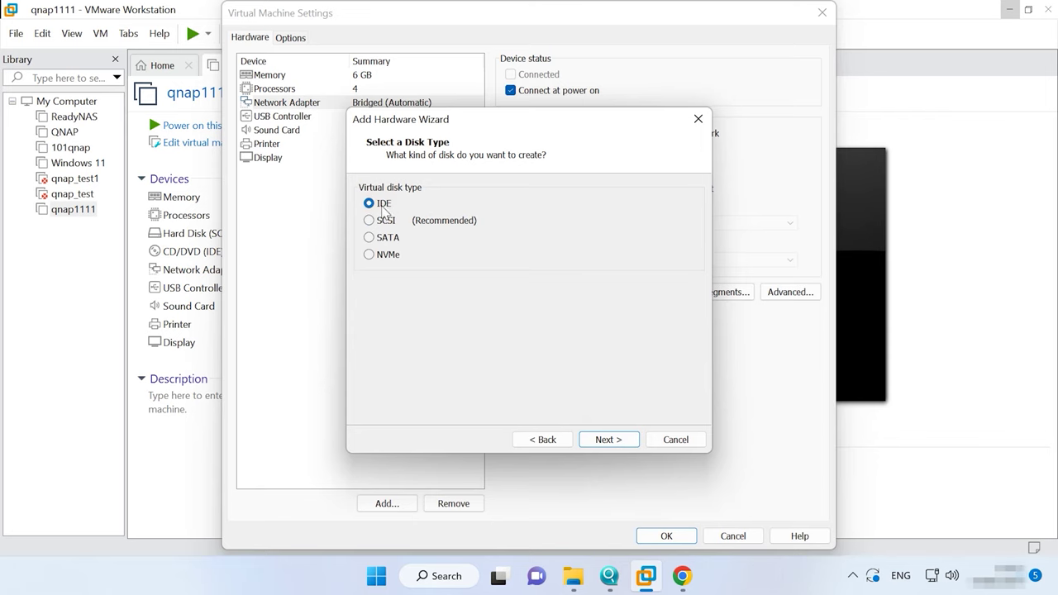
pyautogui.click(607, 439)
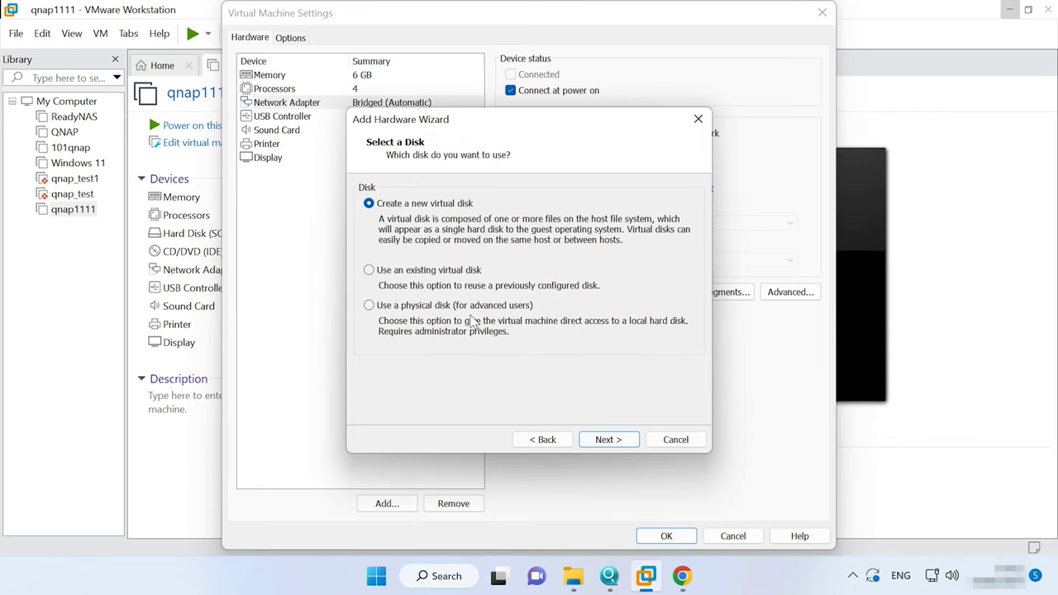
pyautogui.click(406, 307)
pyautogui.click(407, 275)
pyautogui.click(608, 439)
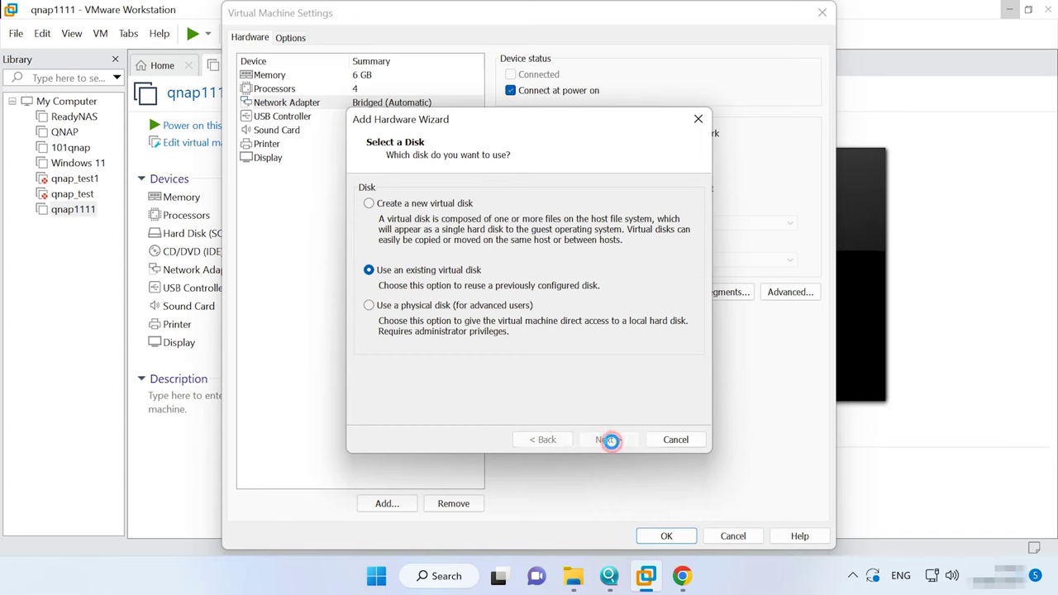
# Choose QNAP-BOOT-EN-v1.00.vmdk from C:\VM\qnap111 as the IDE disk file and keep its existing format.
pyautogui.click(673, 207)
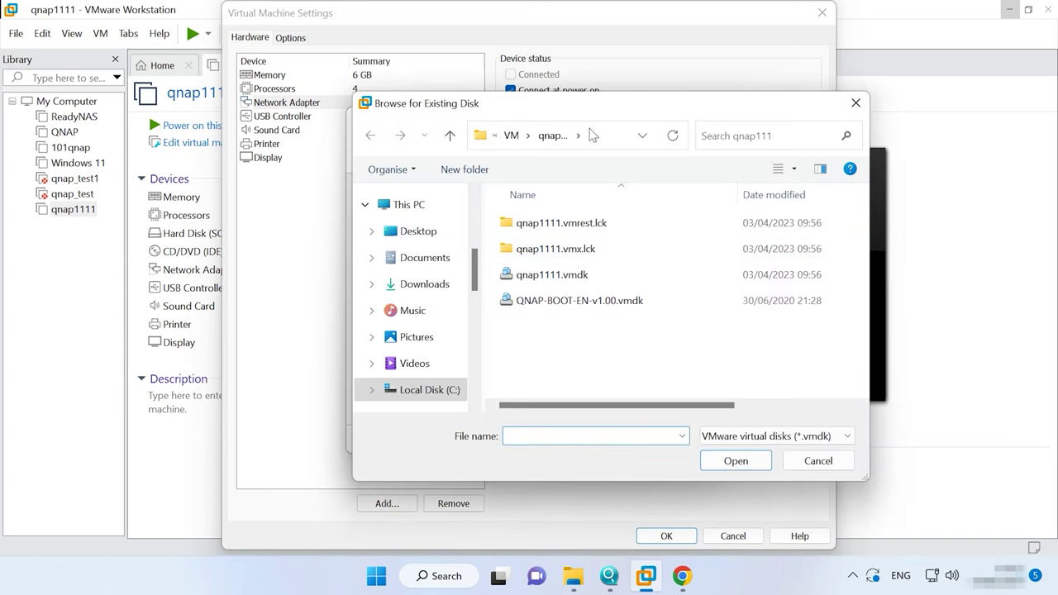
pyautogui.click(548, 137)
pyautogui.click(561, 305)
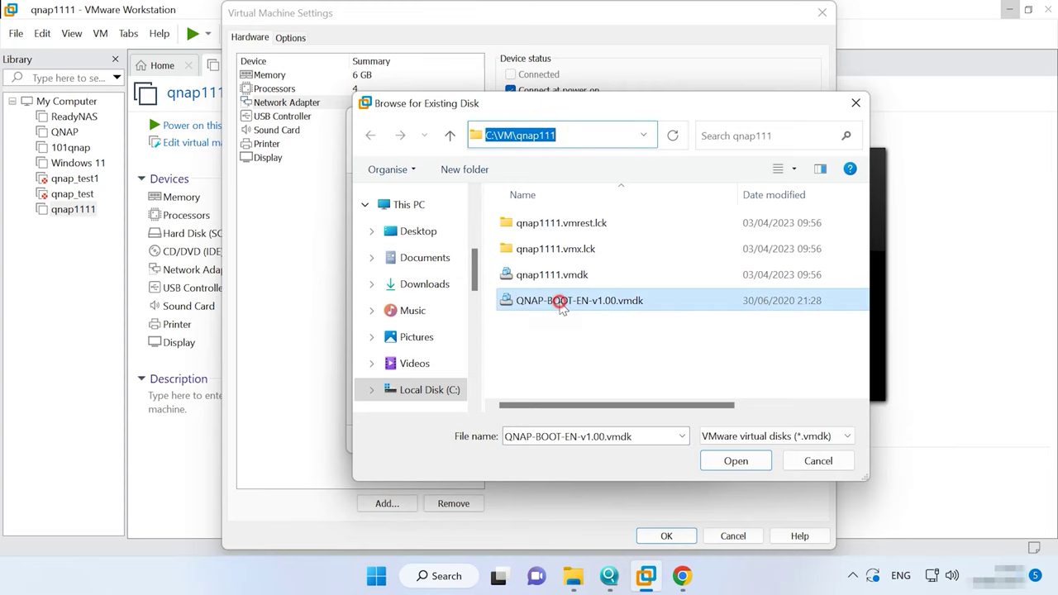
pyautogui.click(736, 460)
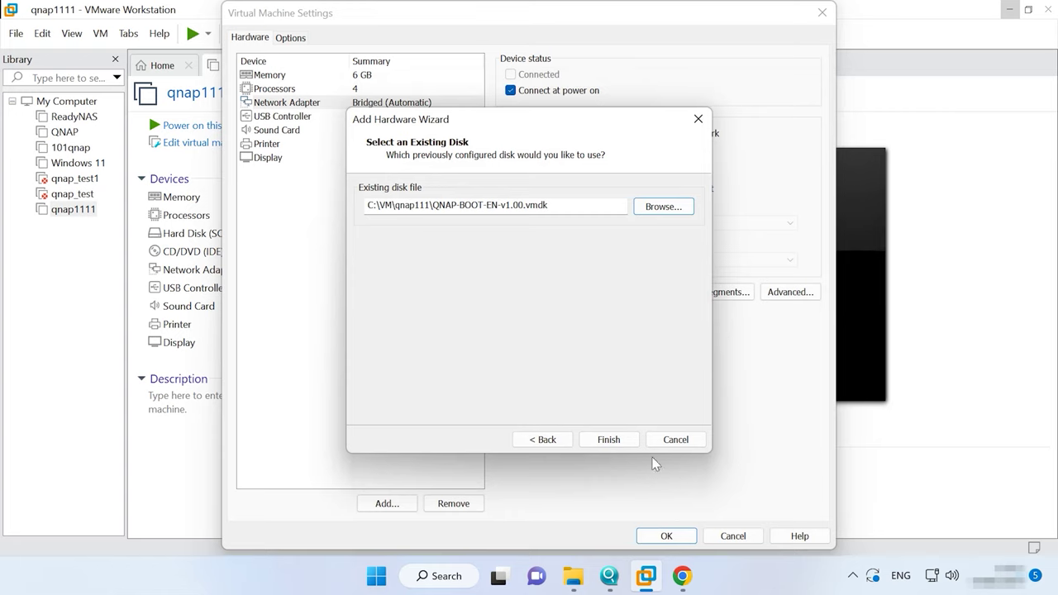
pyautogui.click(604, 444)
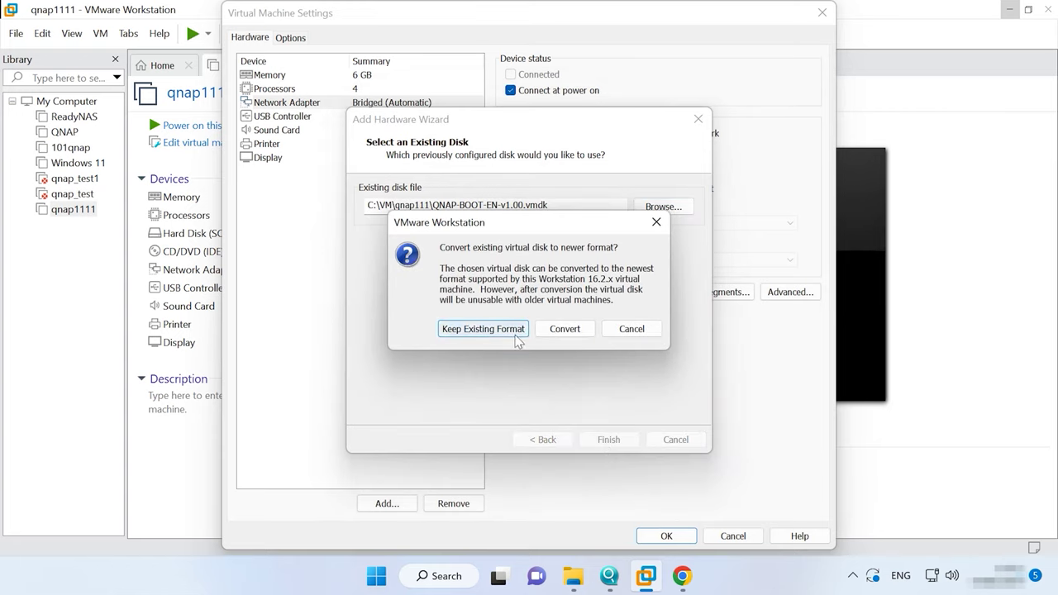
pyautogui.click(482, 329)
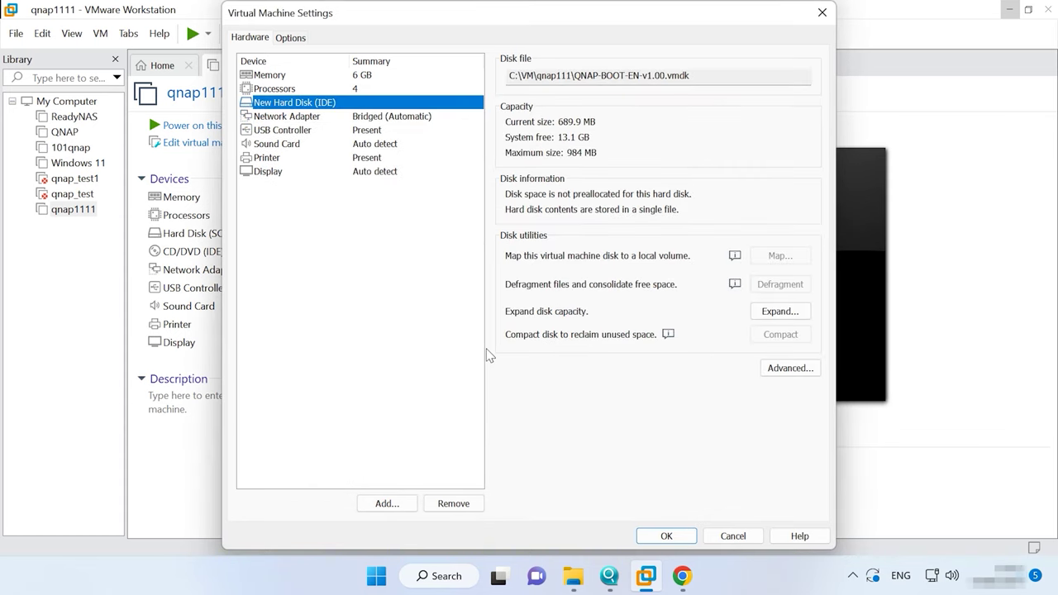
# Start adding another hard disk of type SATA that uses a physical disk.
pyautogui.click(388, 506)
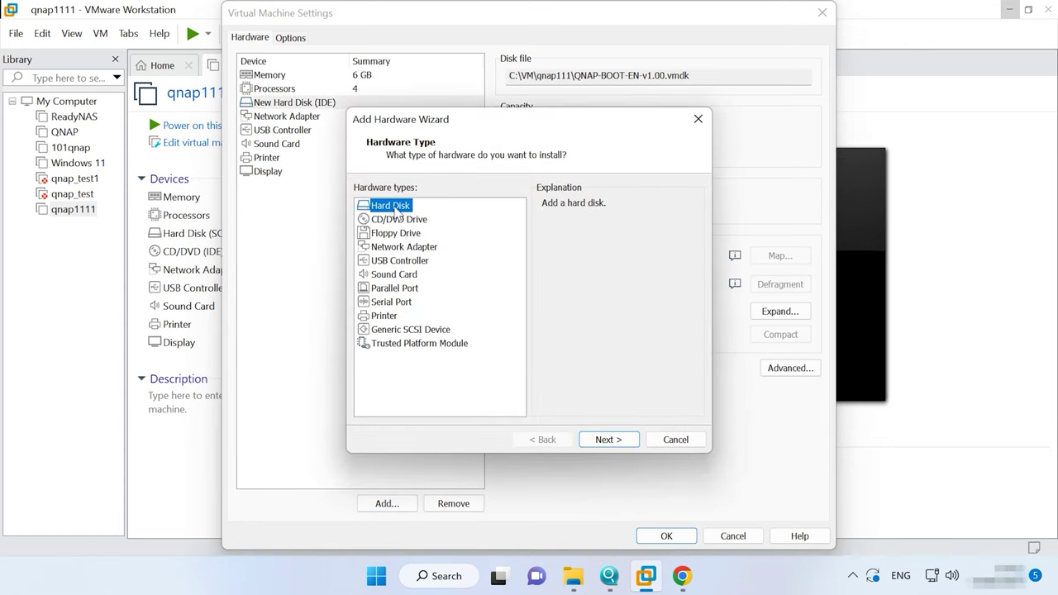
pyautogui.click(609, 440)
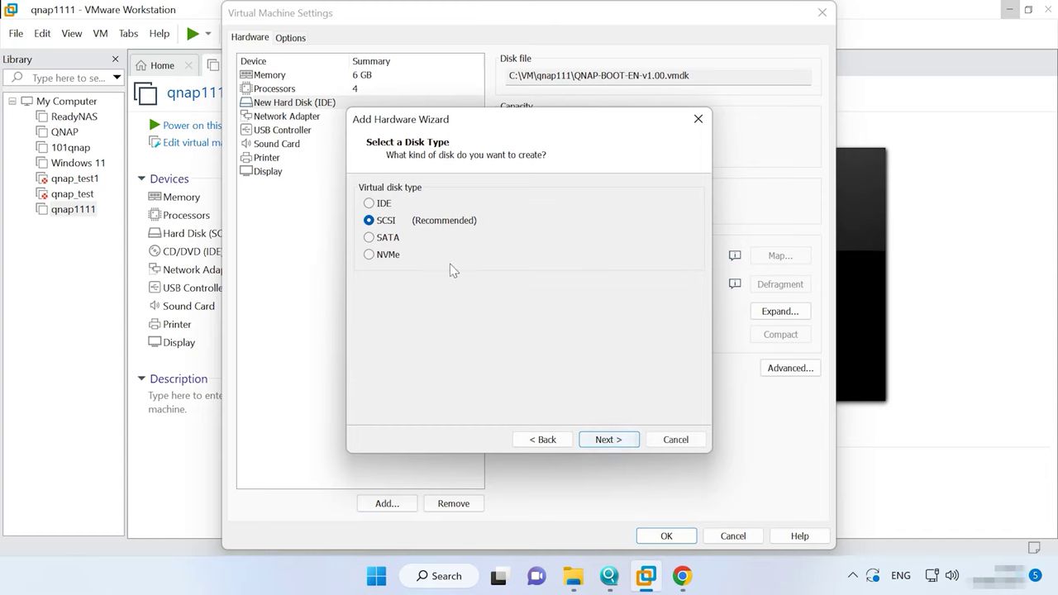
pyautogui.click(390, 239)
pyautogui.click(617, 440)
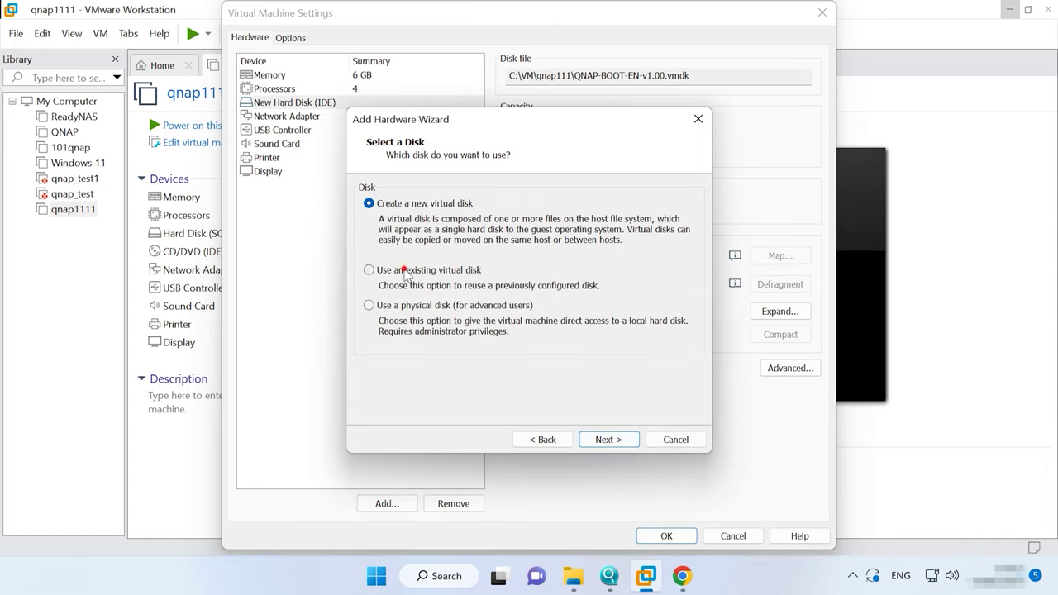
pyautogui.click(404, 270)
pyautogui.click(421, 306)
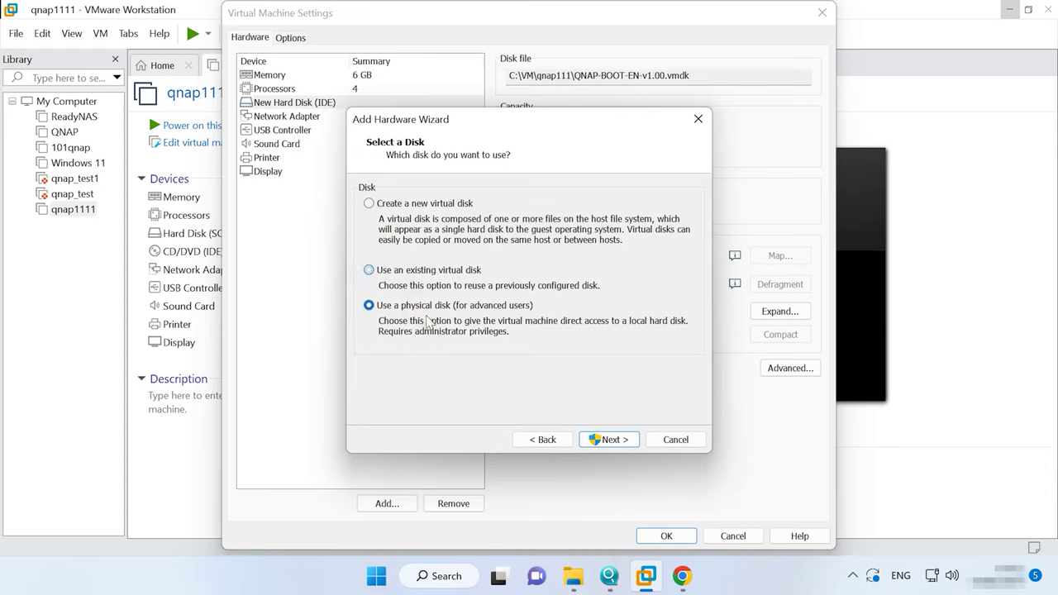
pyautogui.click(624, 443)
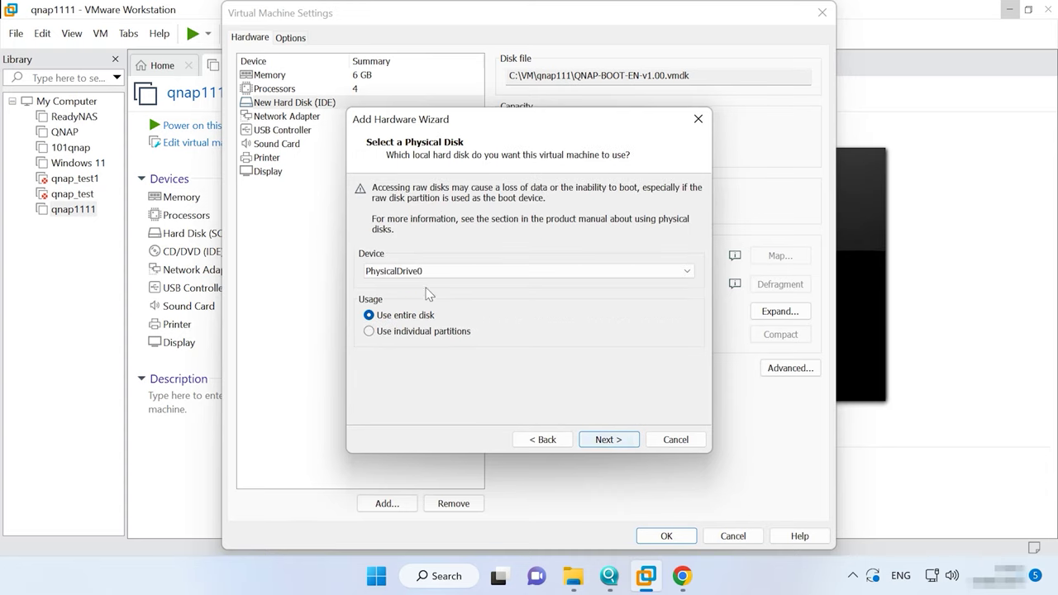
# Select the physical drive for the SATA disk, use the entire disk and finish adding it.
pyautogui.click(408, 272)
pyautogui.click(413, 295)
pyautogui.click(606, 438)
pyautogui.click(609, 440)
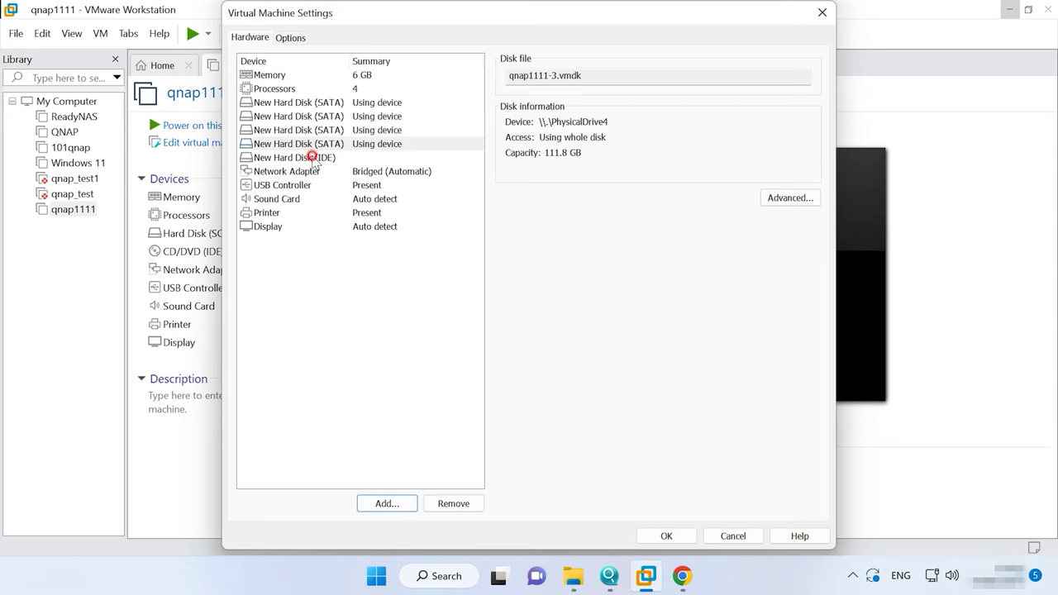
# Review the IDE hard disk and network adapter entries and save the virtual machine's hardware settings.
pyautogui.click(313, 157)
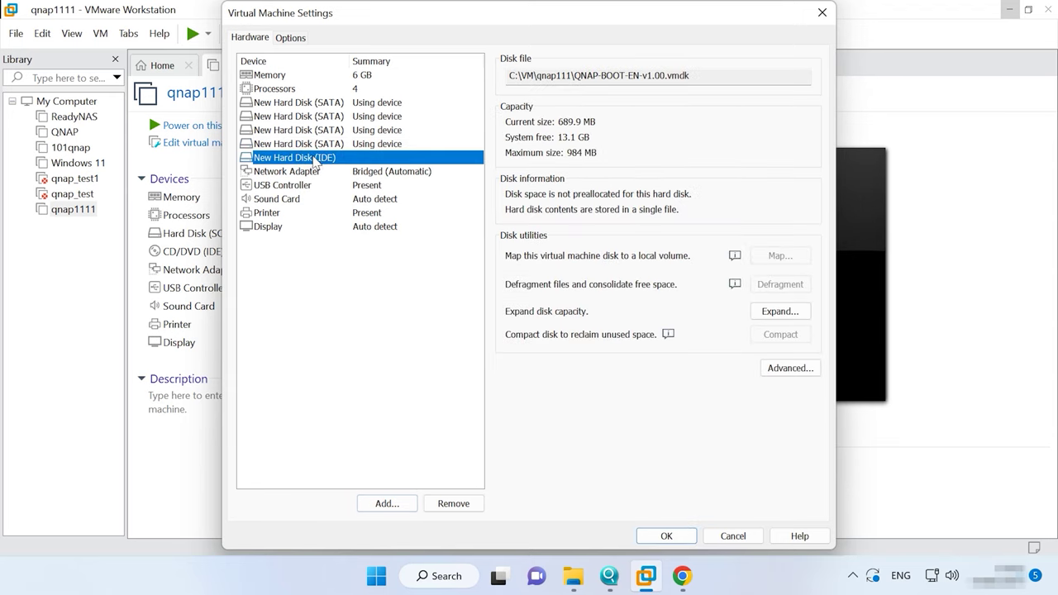
pyautogui.click(321, 172)
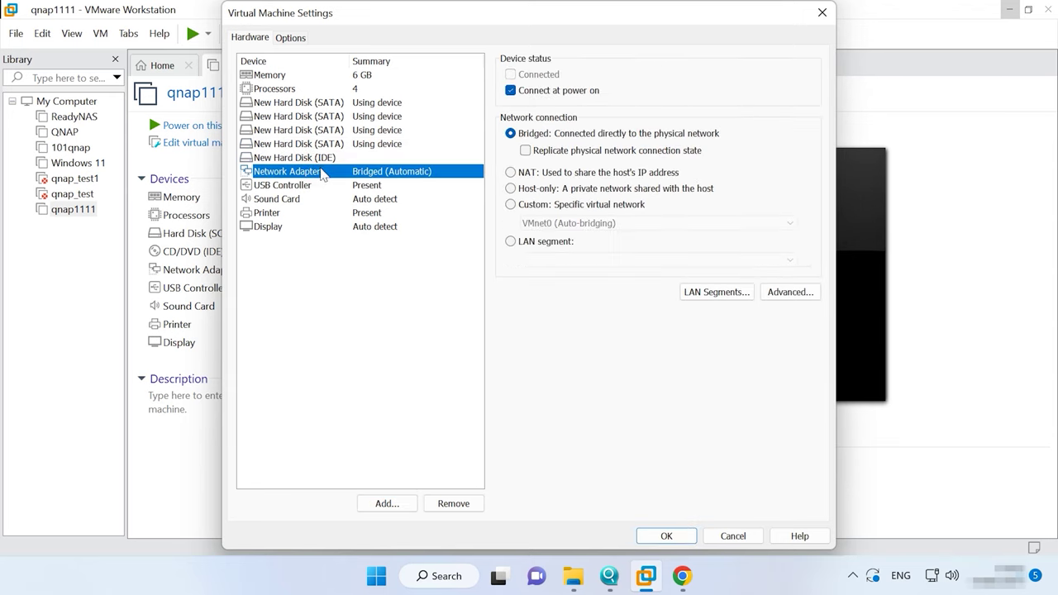
pyautogui.click(662, 537)
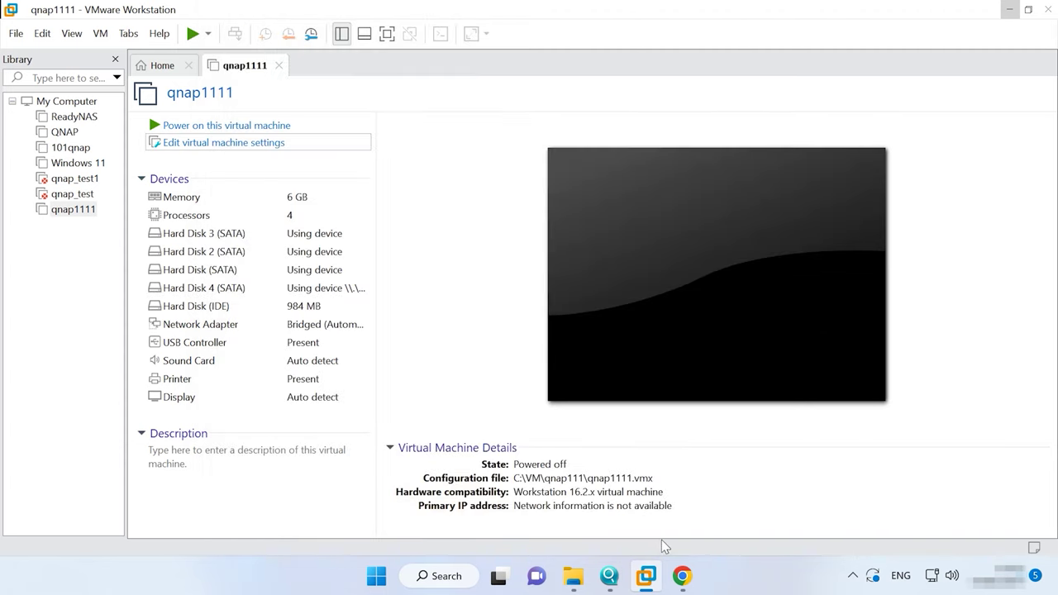
# Switch to File Explorer and open qnap1111.vmx from C:\VM\qnap111 in Notepad.
pyautogui.click(574, 577)
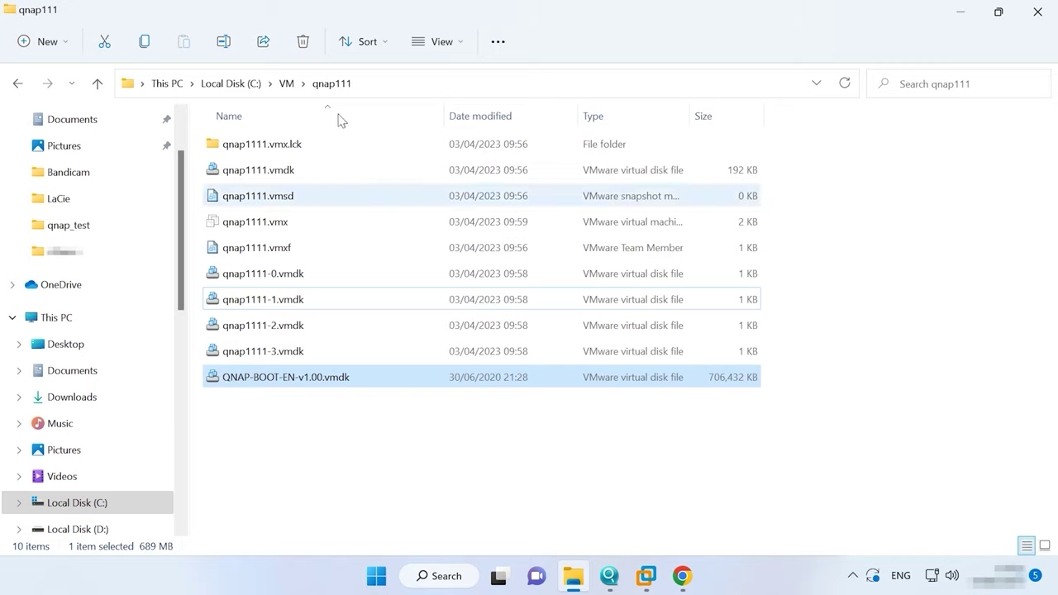
pyautogui.click(373, 86)
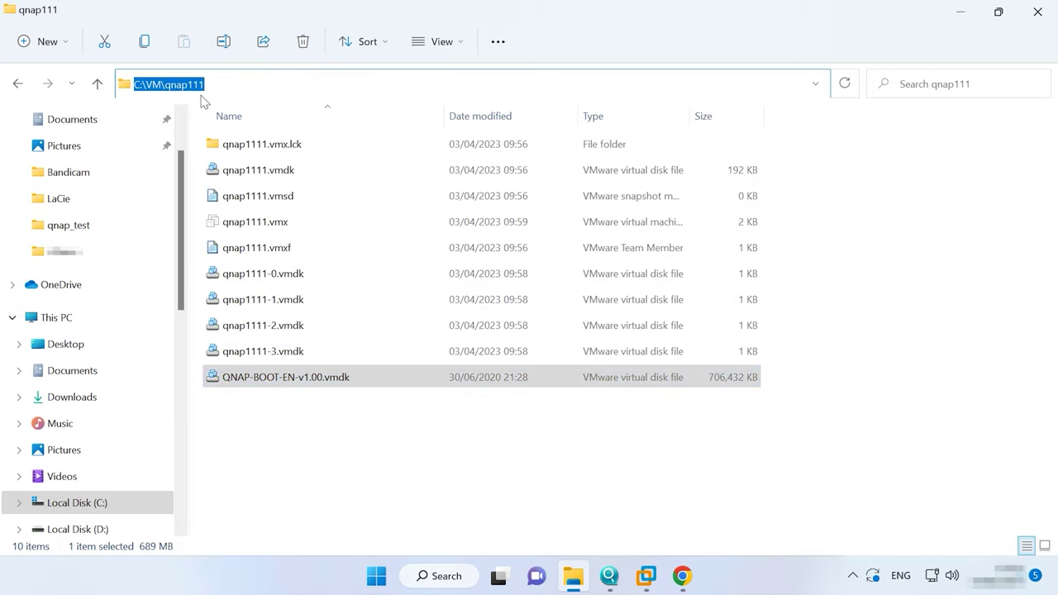
pyautogui.click(263, 230)
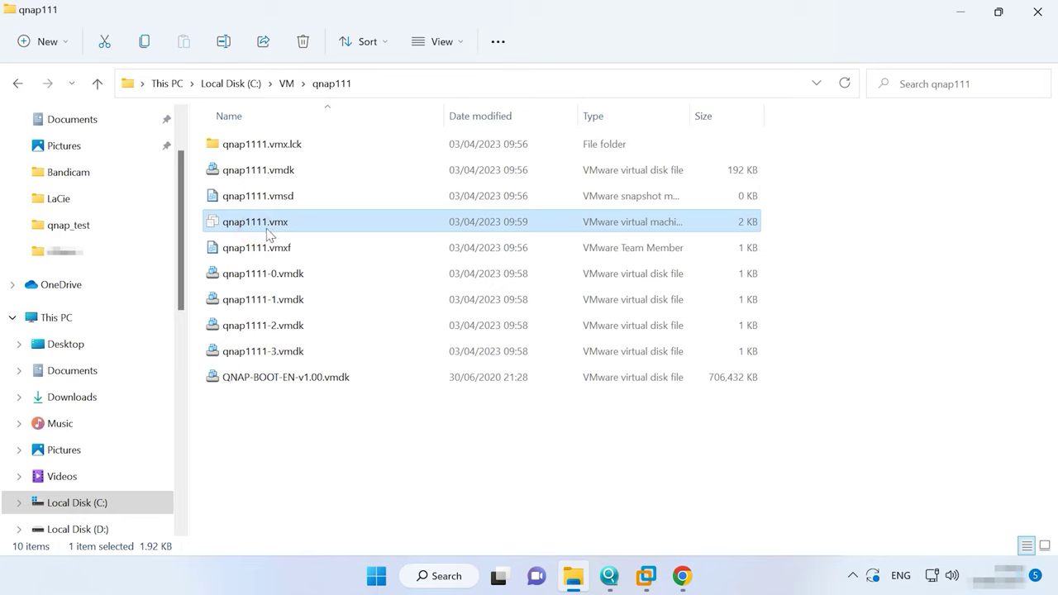
pyautogui.rightClick(261, 233)
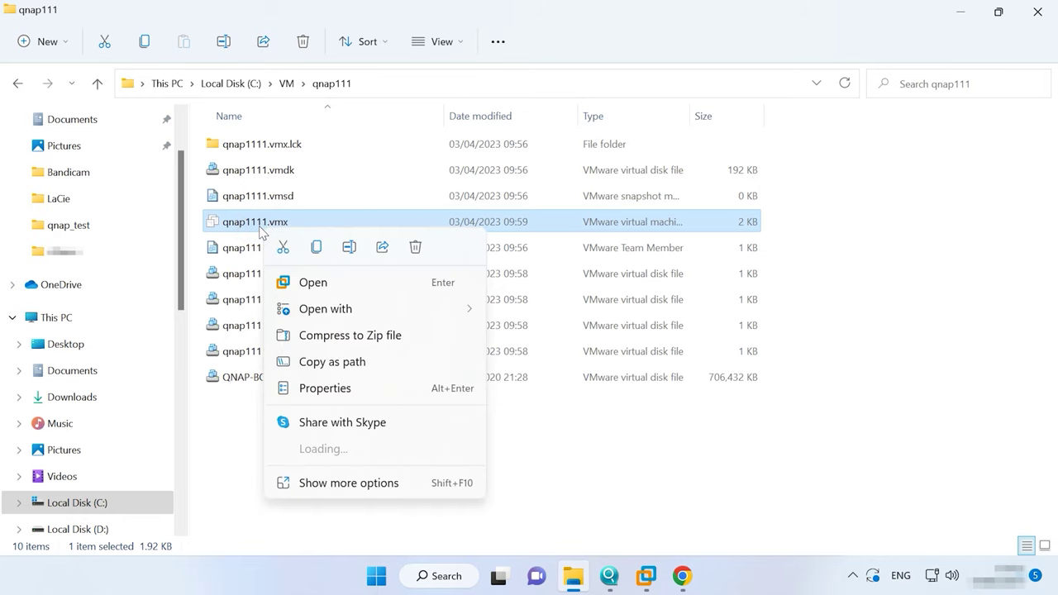
pyautogui.moveTo(390, 312)
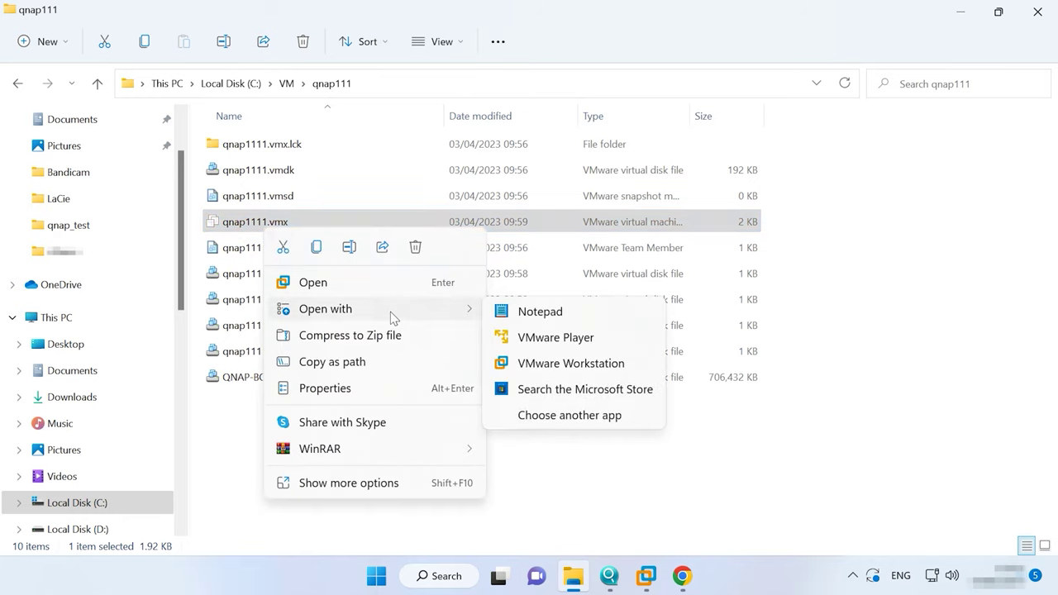
pyautogui.click(553, 320)
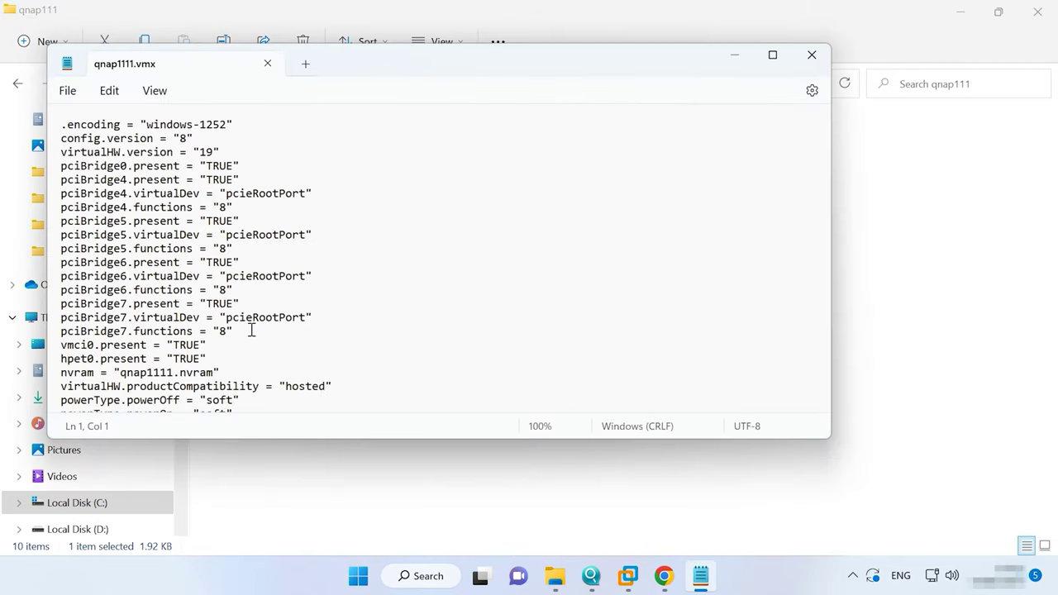
# Set ethernet0.virtualDev to "e1000e" in qnap1111.vmx, then save and close the file.
pyautogui.scroll(-6, 251, 329)
pyautogui.scroll(-5, 252, 330)
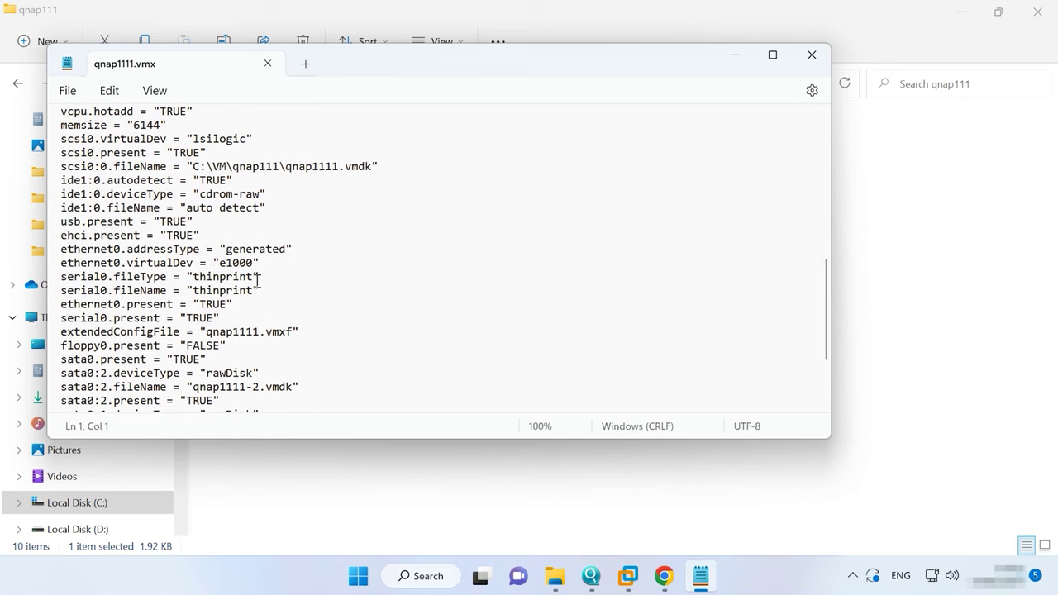
pyautogui.click(252, 263)
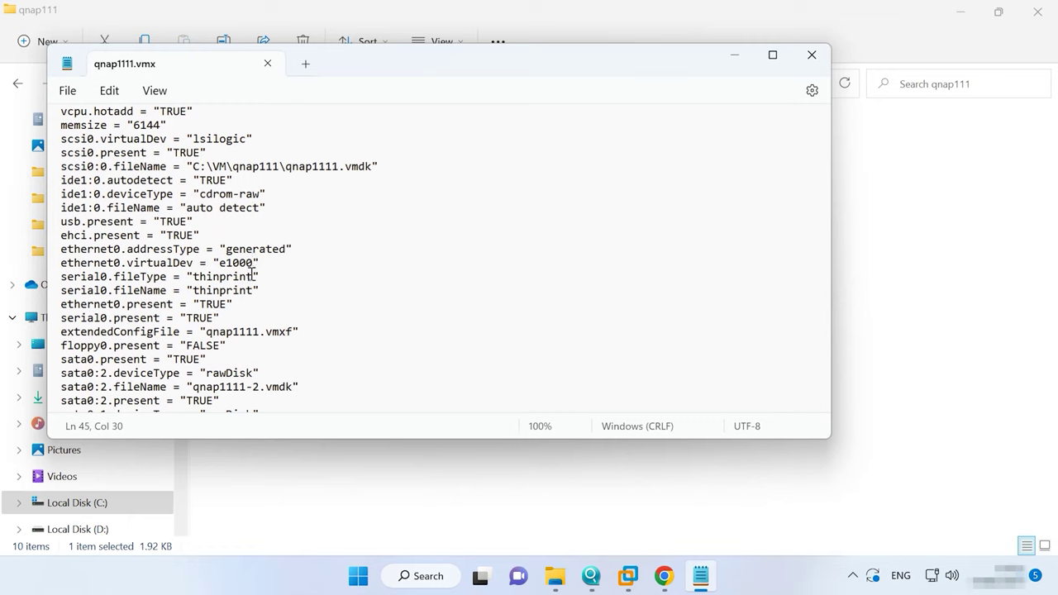
pyautogui.write('e')
pyautogui.click(68, 90)
pyautogui.click(813, 55)
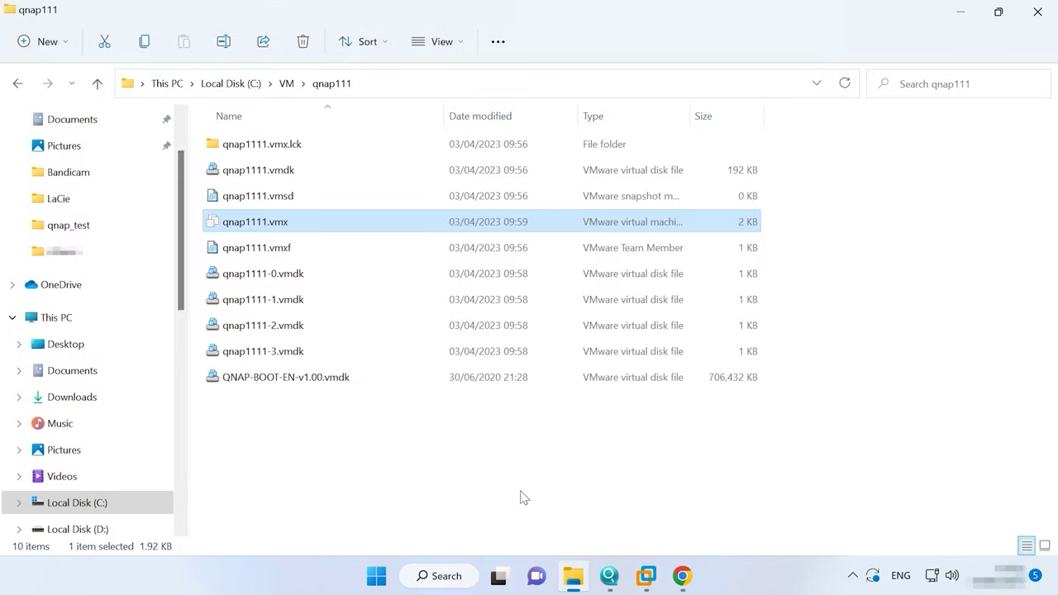
# Switch back to VMware Workstation, power on the qnap1111 virtual machine and direct input to its console.
pyautogui.click(645, 574)
pyautogui.click(712, 488)
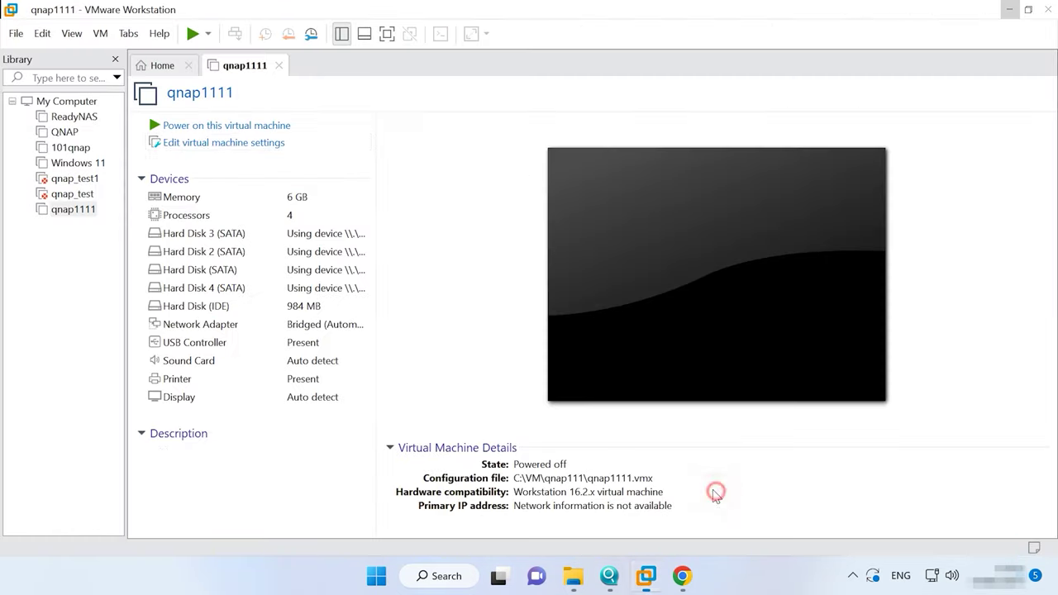
pyautogui.click(240, 126)
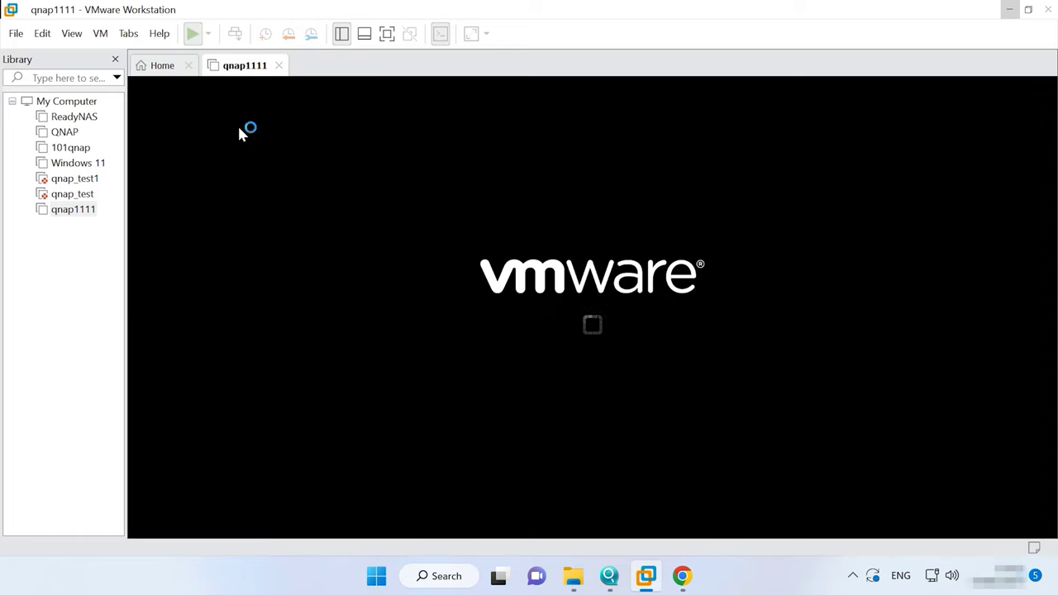
pyautogui.click(586, 345)
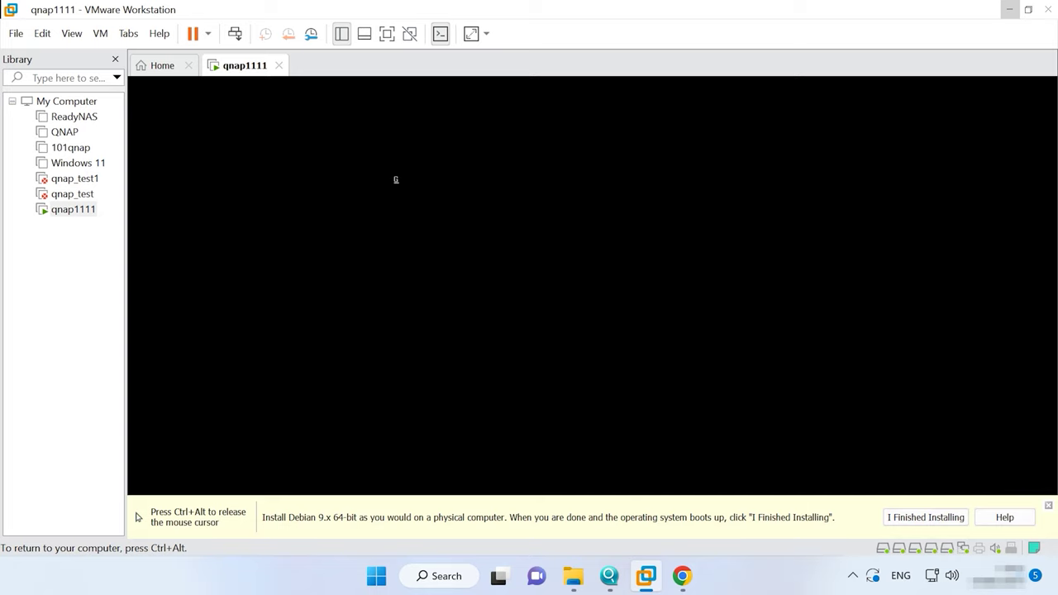
# Boot the "system rescue production" entry from the QNAP boot menu.
pyautogui.press('Down')
pyautogui.press('Down')
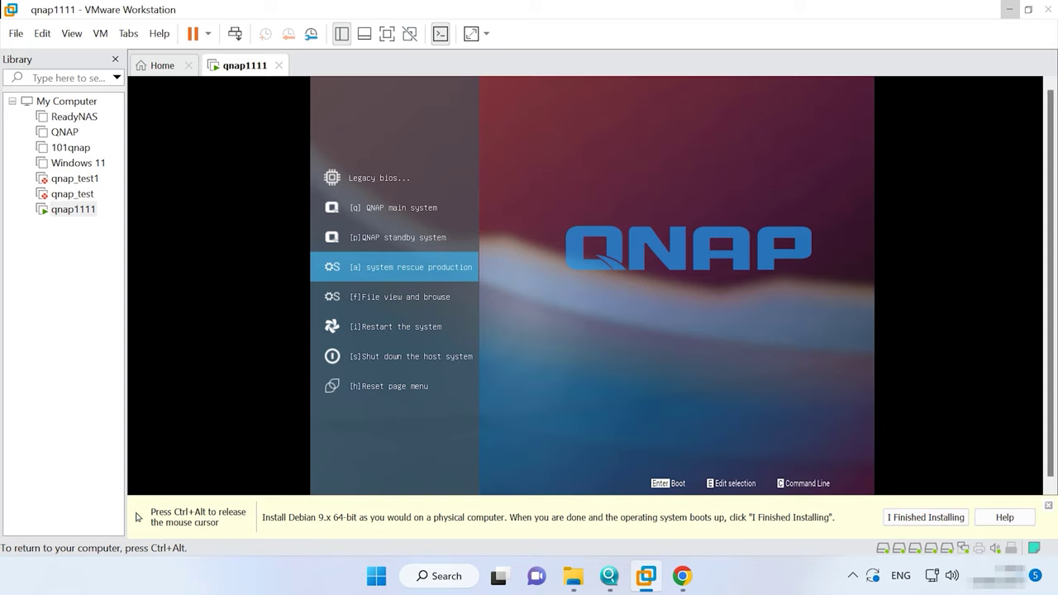
pyautogui.press('Return')
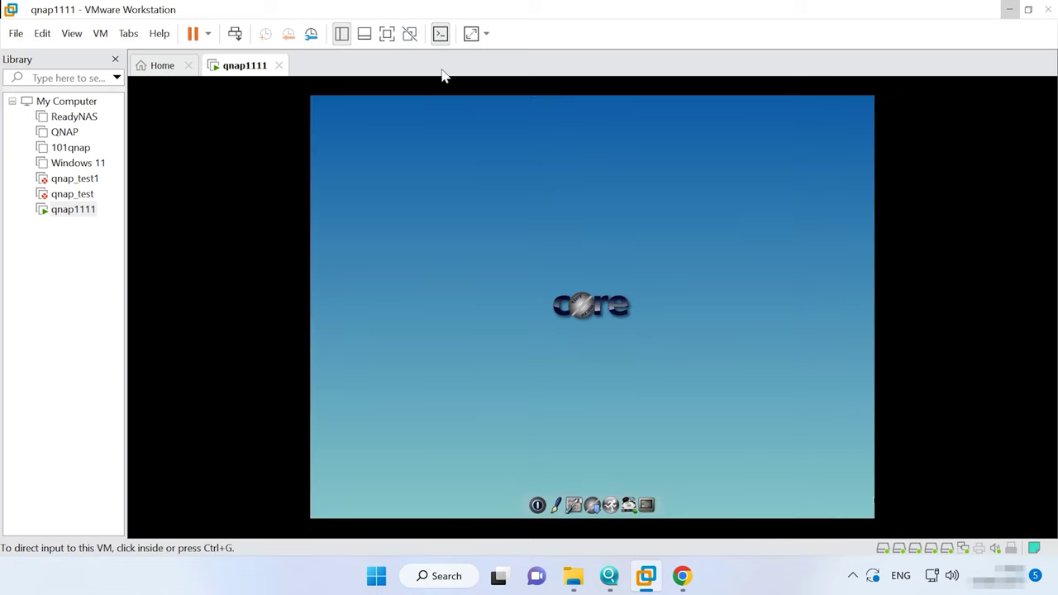
# Show the qnap1111 virtual machine full screen and open a terminal on the Core desktop.
pyautogui.click(386, 37)
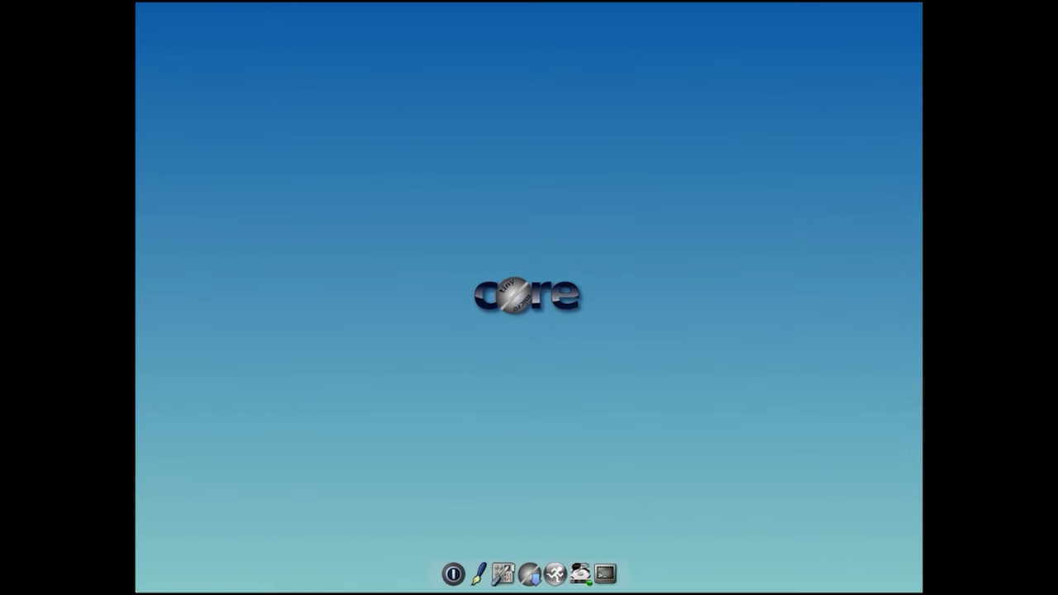
pyautogui.rightClick(141, 533)
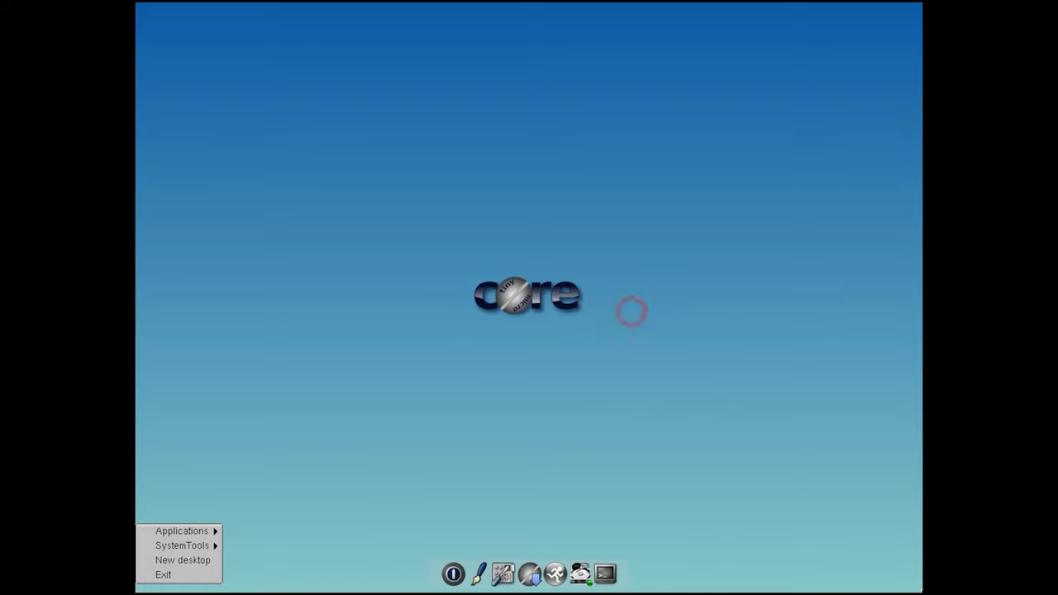
pyautogui.click(648, 278)
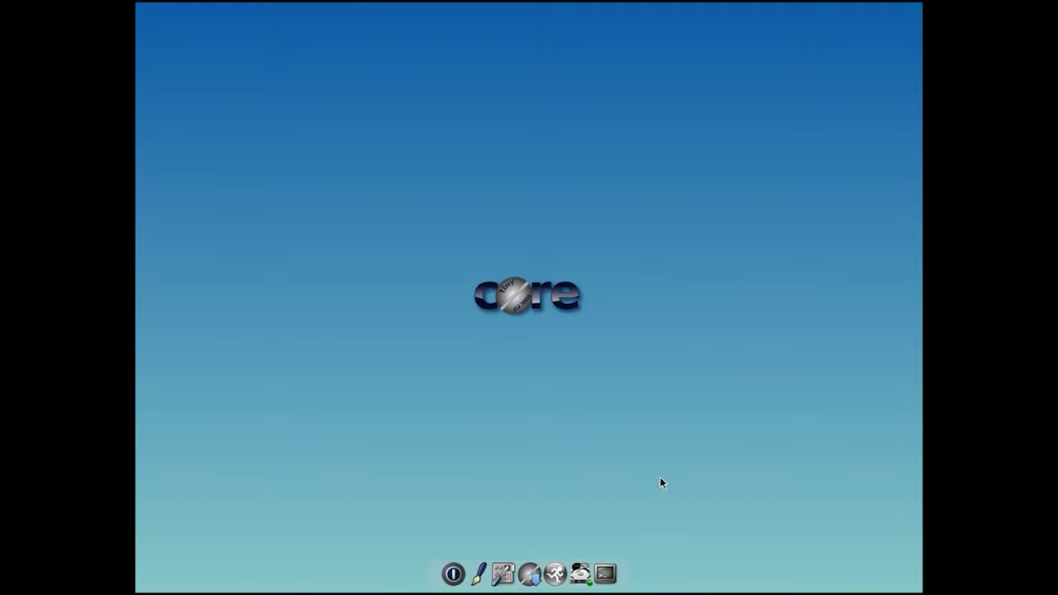
pyautogui.click(605, 564)
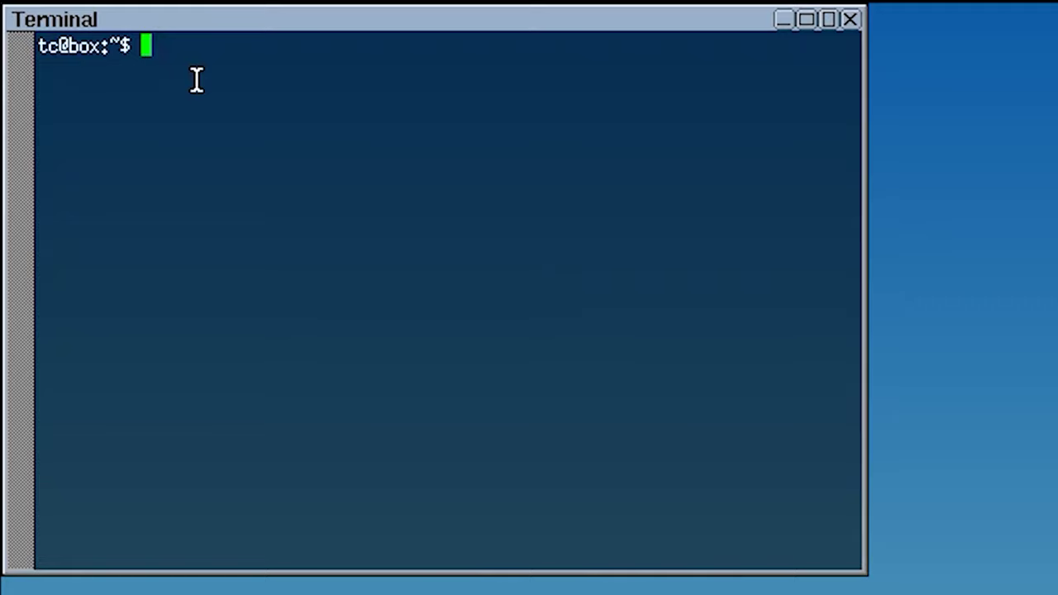
# Check the network with ifconfig and ping 8.8.8.8, then close the terminal.
pyautogui.write('ifco')
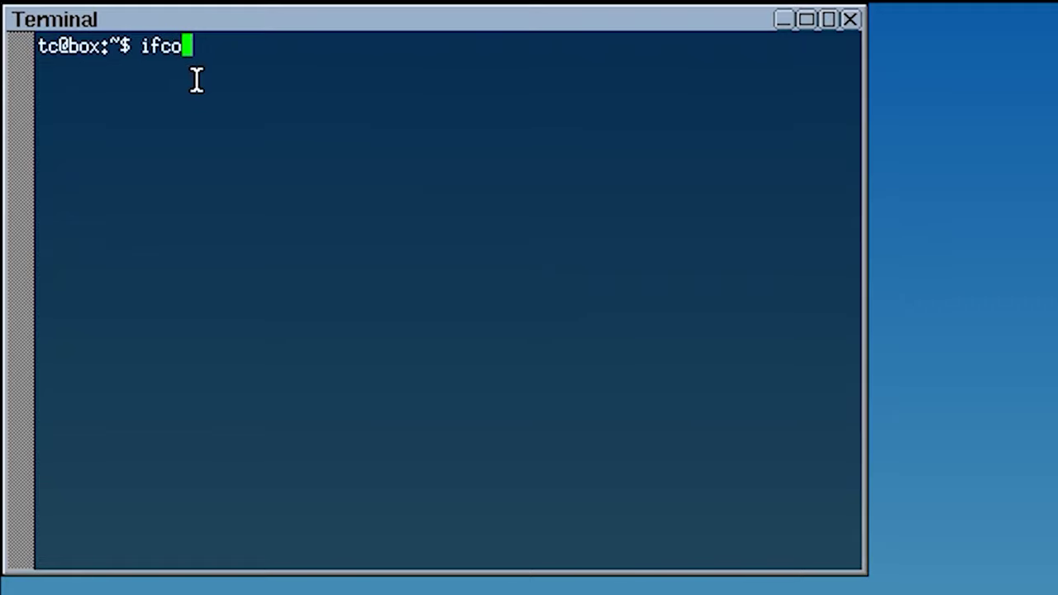
pyautogui.write('nfig')
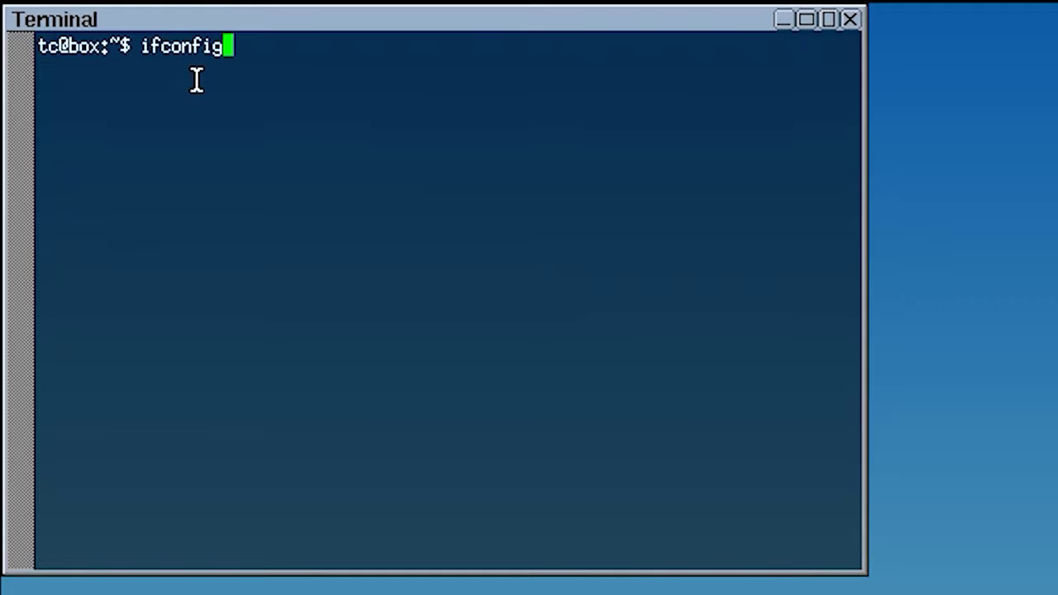
pyautogui.press('Return')
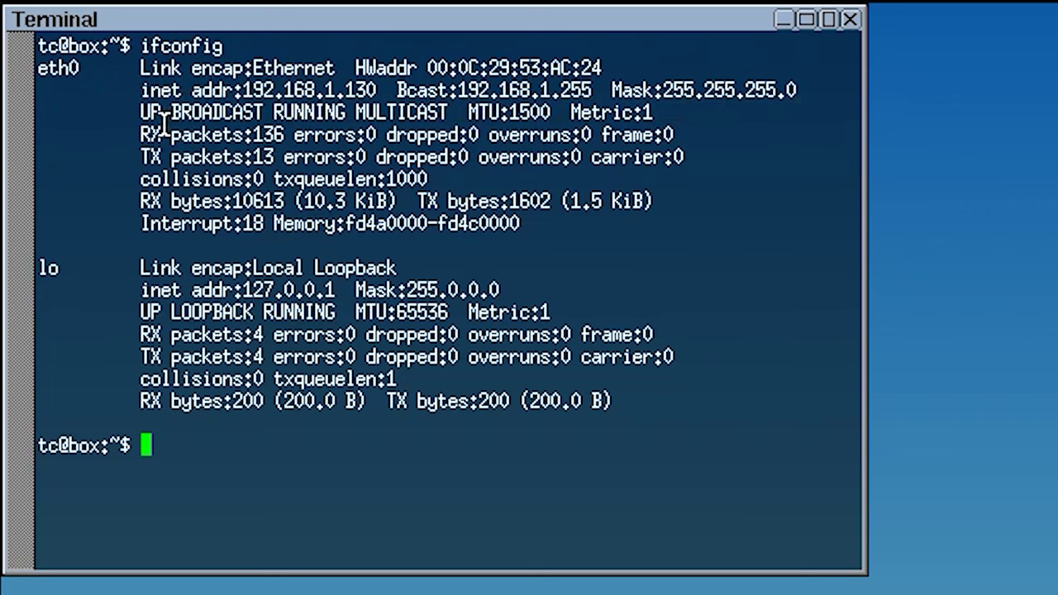
pyautogui.write('ping 8.8.8.8')
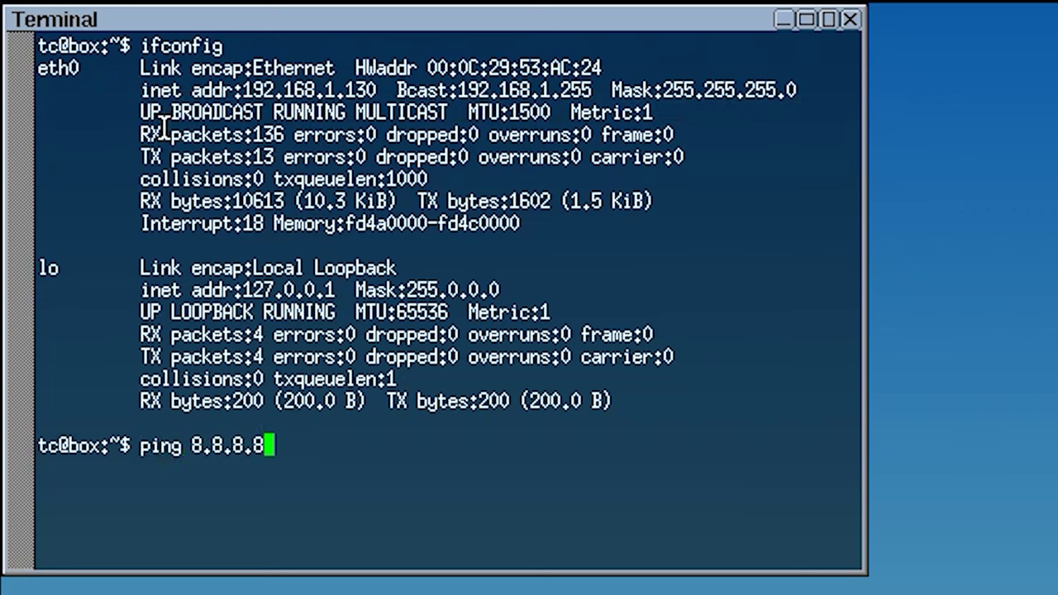
pyautogui.press('Return')
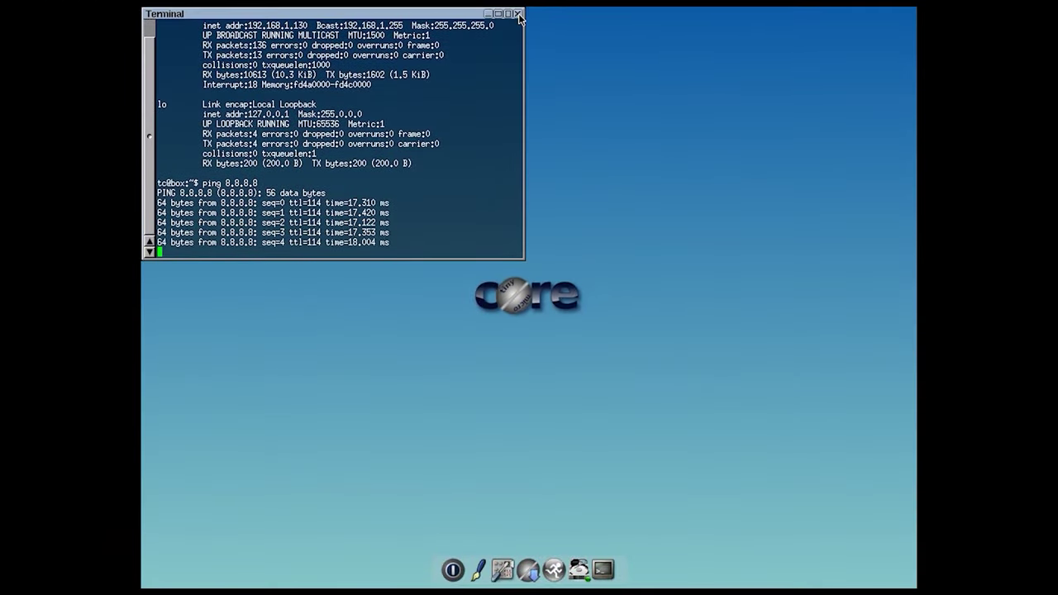
pyautogui.click(518, 14)
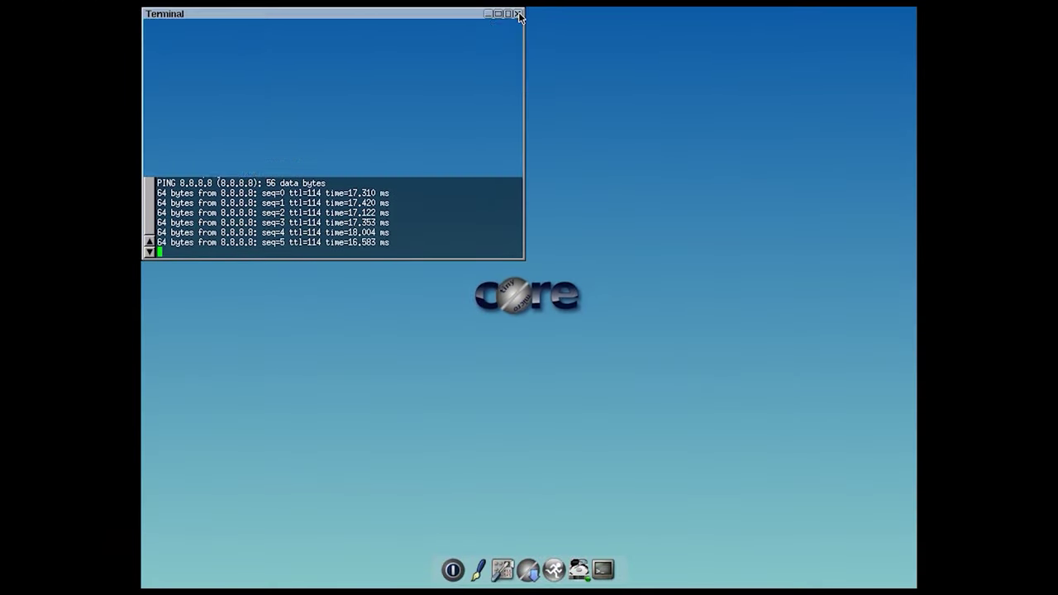
# Open a new terminal and open ./my_create_qnap_boot in vi.
pyautogui.click(603, 563)
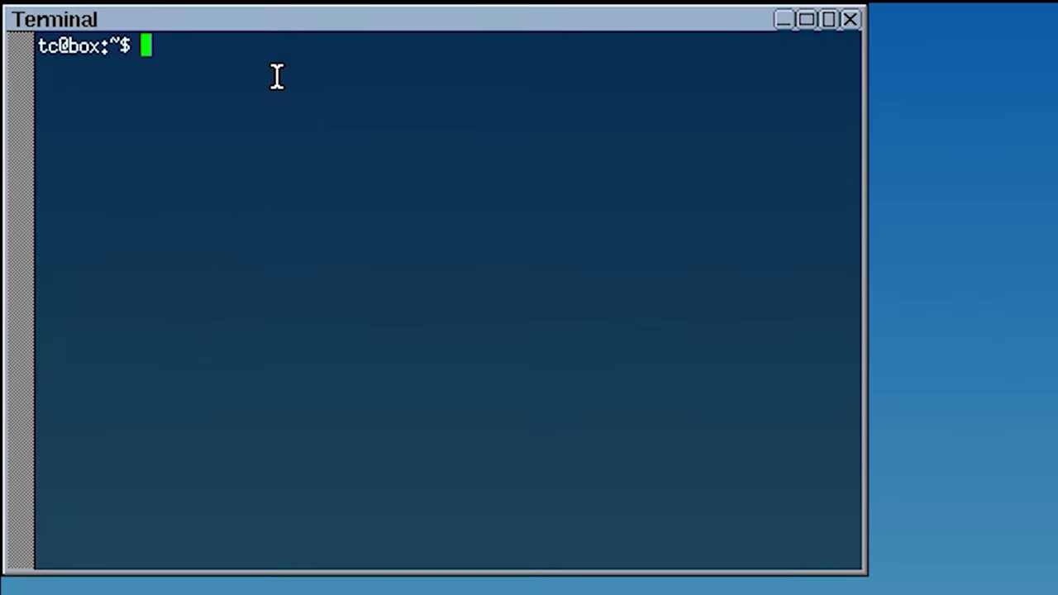
pyautogui.write('vi .')
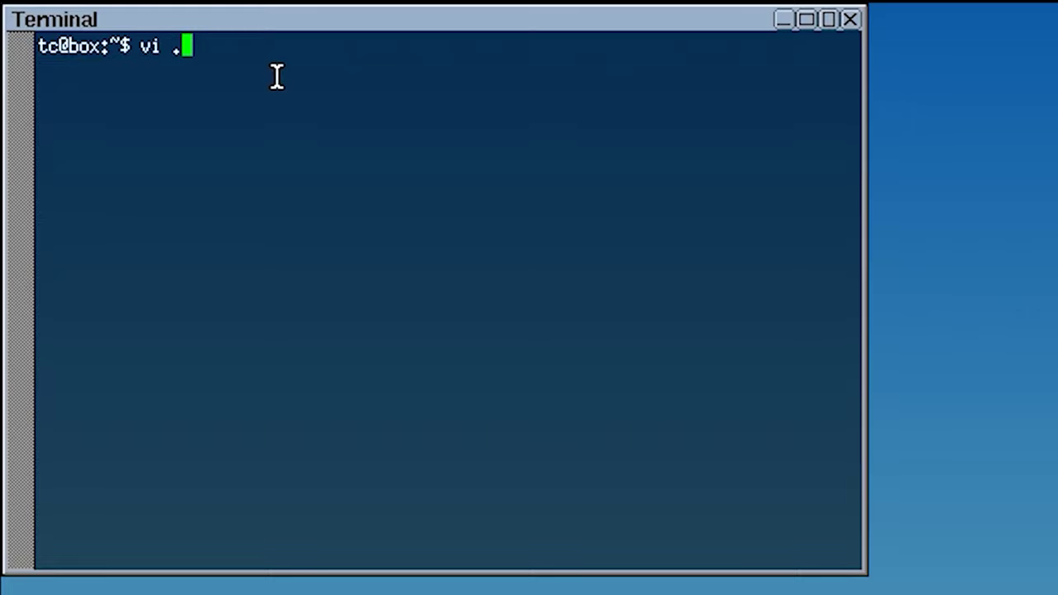
pyautogui.write('/my_create_qnap_boot')
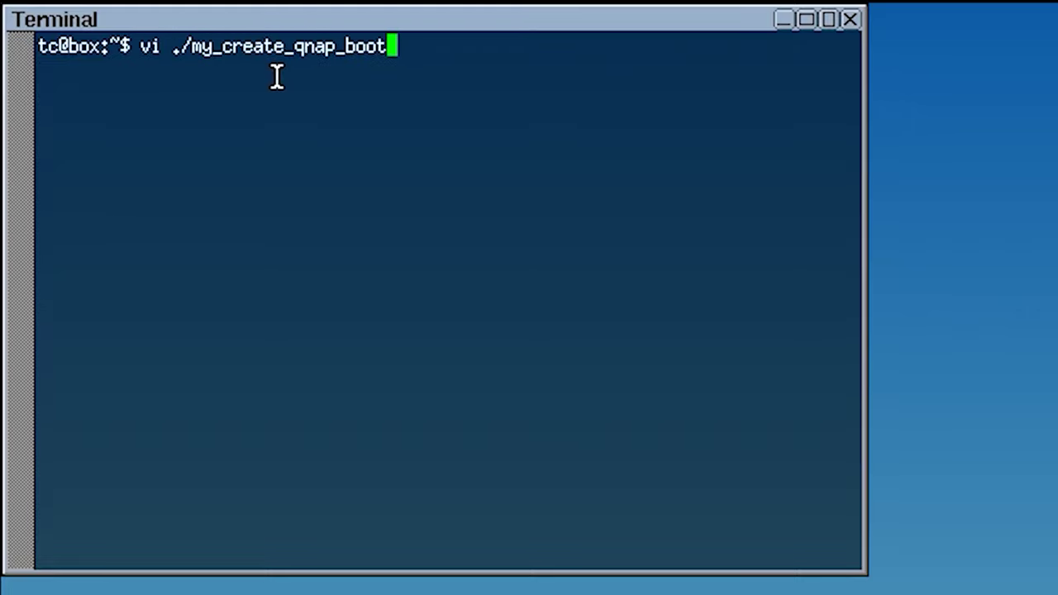
pyautogui.press('Return')
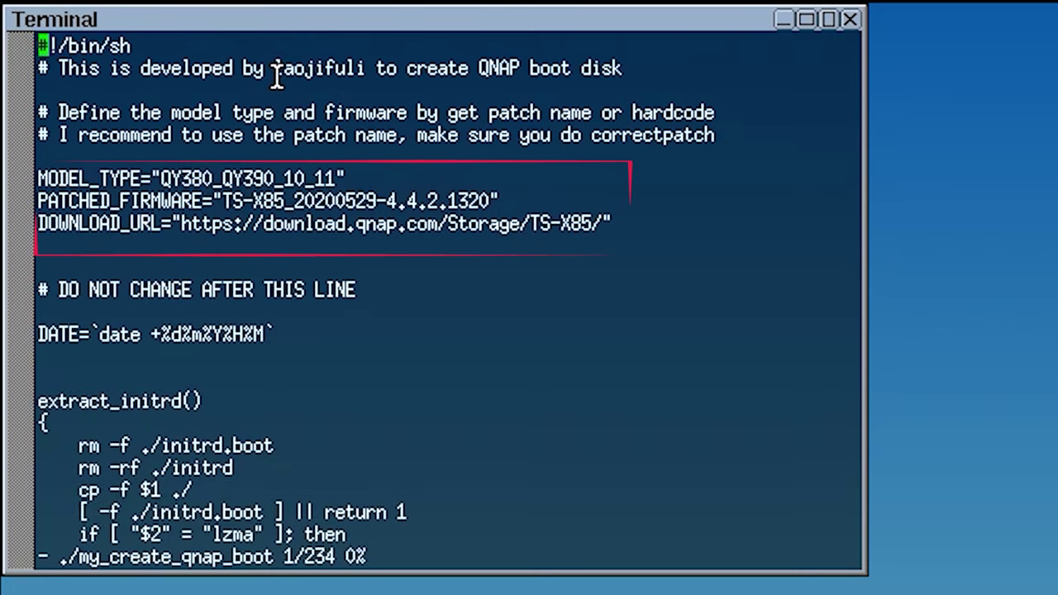
# Go through the model and firmware settings of the script to the end of the PATCHED_FIRMWARE value.
pyautogui.press('Down')
pyautogui.press('Down')
pyautogui.press('Down')
pyautogui.press('Down')
pyautogui.press('Down')
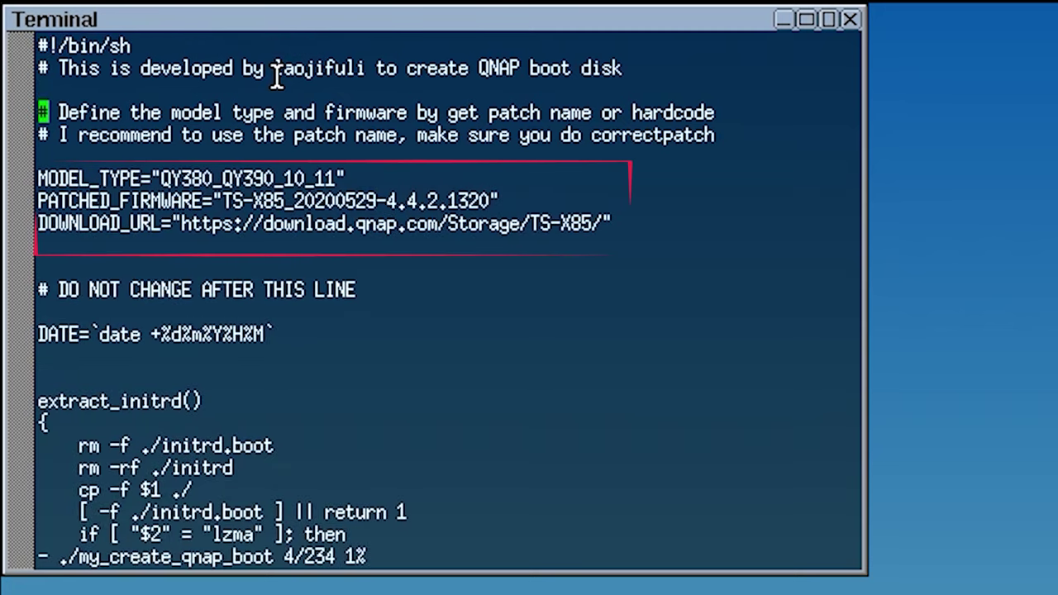
pyautogui.press('Down')
pyautogui.press('Down')
pyautogui.press('Down')
pyautogui.press('Up')
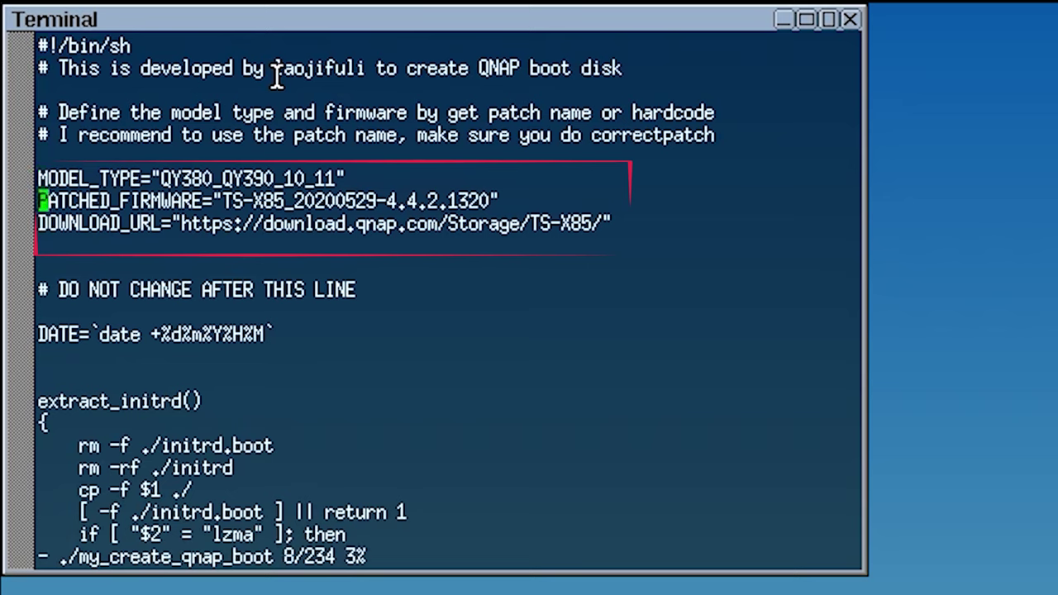
pyautogui.press('Up')
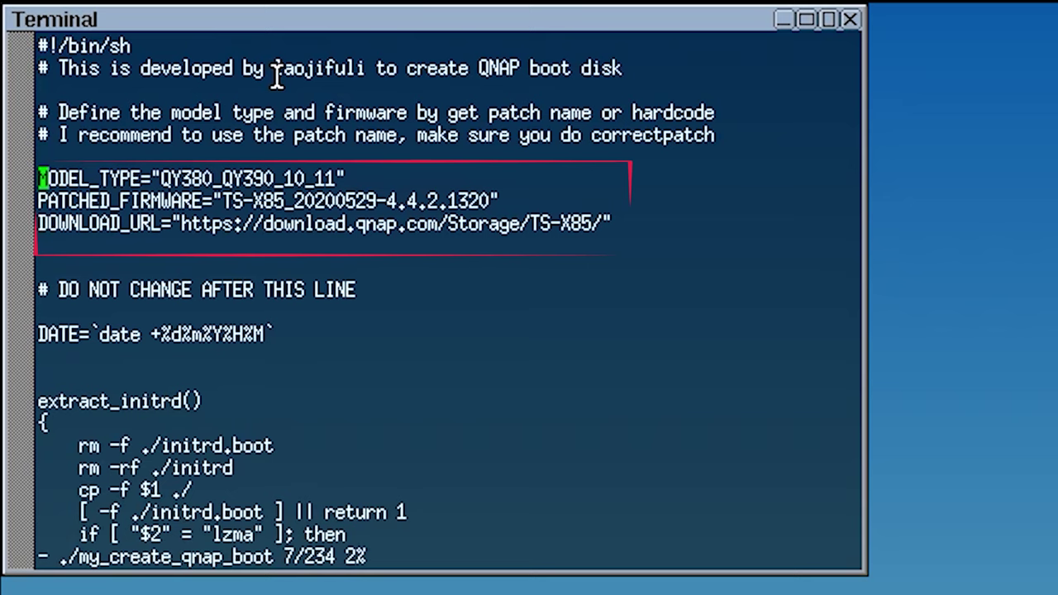
pyautogui.press('Down')
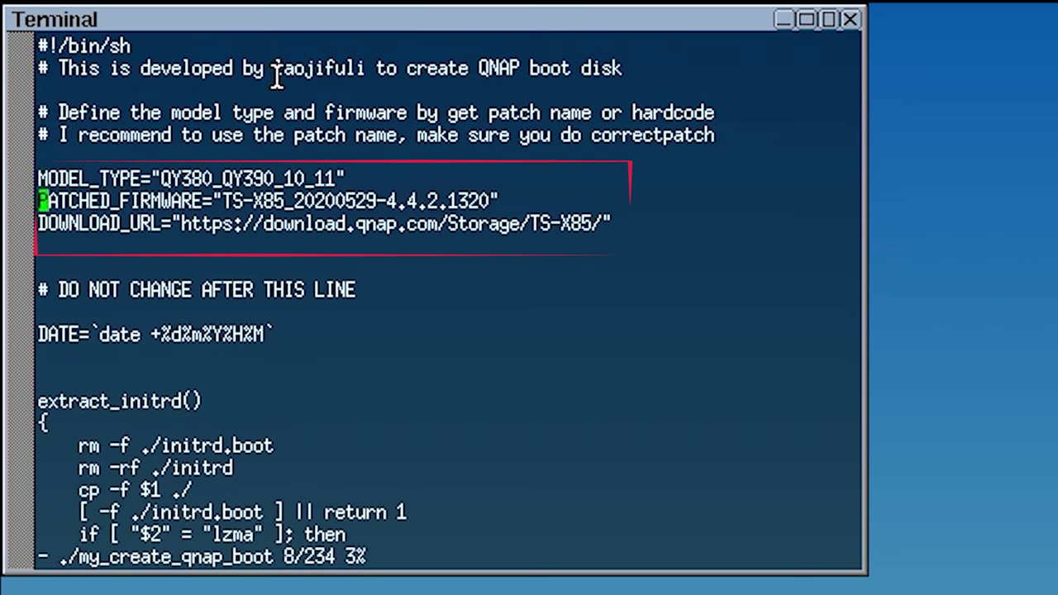
pyautogui.press('Right')
pyautogui.press('Right')
pyautogui.press('Right')
pyautogui.press('Right')
pyautogui.press('Right')
pyautogui.press('Right')
pyautogui.press('Right')
pyautogui.press('Right')
pyautogui.press('Right')
pyautogui.press('Right')
pyautogui.press('Right')
pyautogui.press('Right')
pyautogui.press('Right')
pyautogui.press('Right')
pyautogui.press('Right')
pyautogui.press('Right')
pyautogui.press('Right')
pyautogui.press('Right')
pyautogui.press('Right')
pyautogui.press('Right')
pyautogui.press('Right')
pyautogui.press('Right')
pyautogui.press('Right')
pyautogui.press('Right')
pyautogui.press('Right')
pyautogui.press('Right')
pyautogui.press('Right')
pyautogui.press('Right')
pyautogui.press('Right')
pyautogui.press('Right')
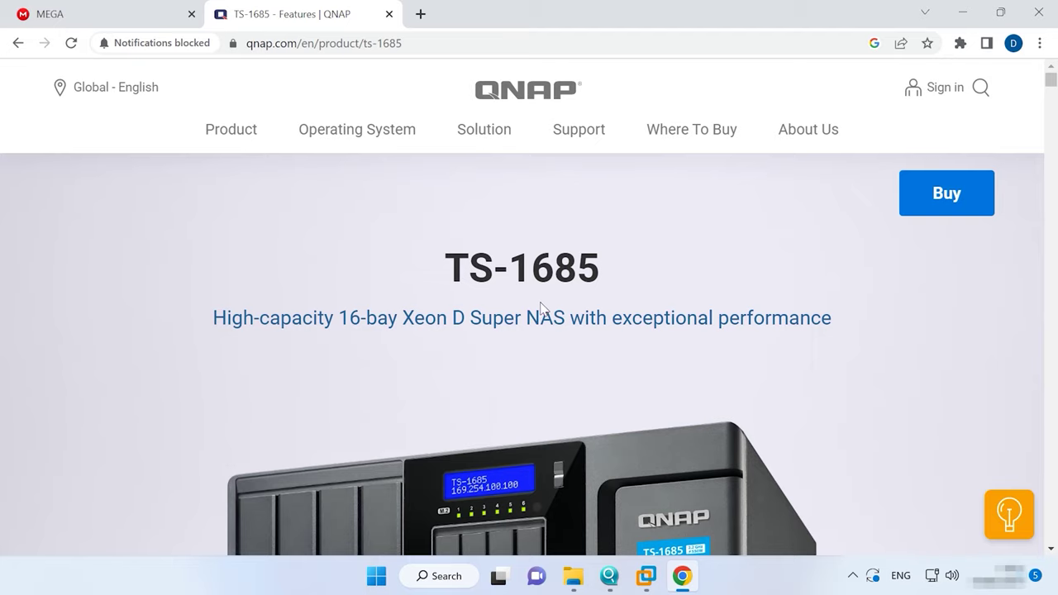
# Switch to Chrome and open the TS-1685 downloads from its QNAP product page, showing the operating system releases.
pyautogui.scroll(-2, 541, 302)
pyautogui.scroll(-6, 539, 306)
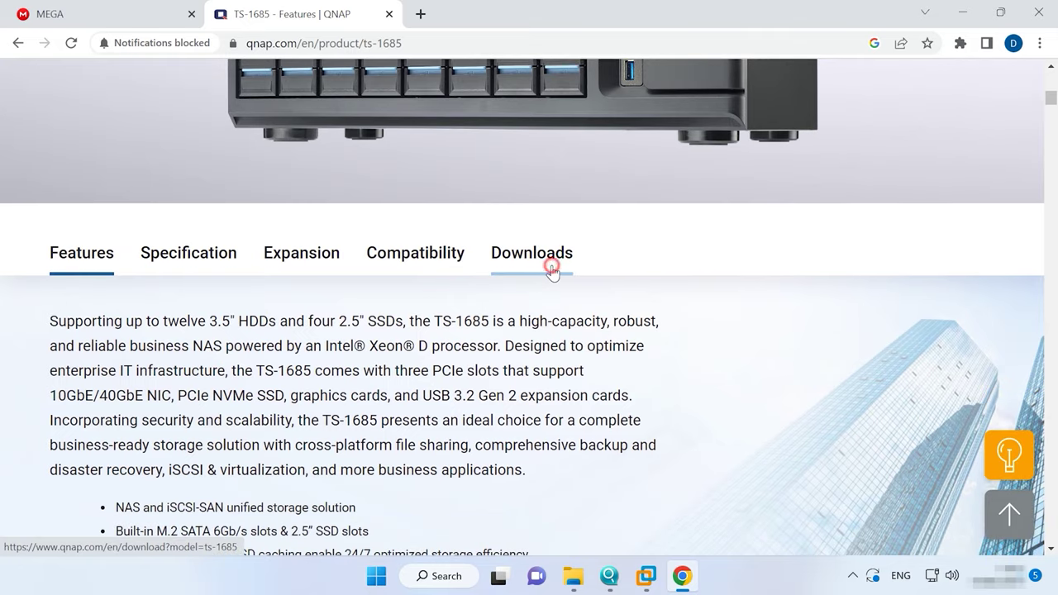
pyautogui.click(552, 269)
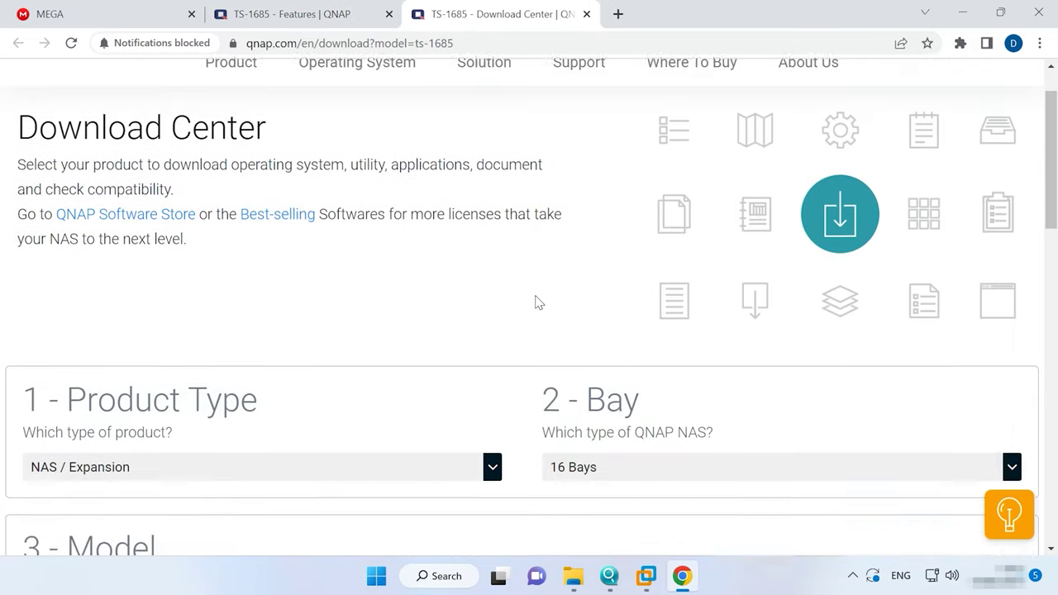
pyautogui.scroll(-2, 532, 297)
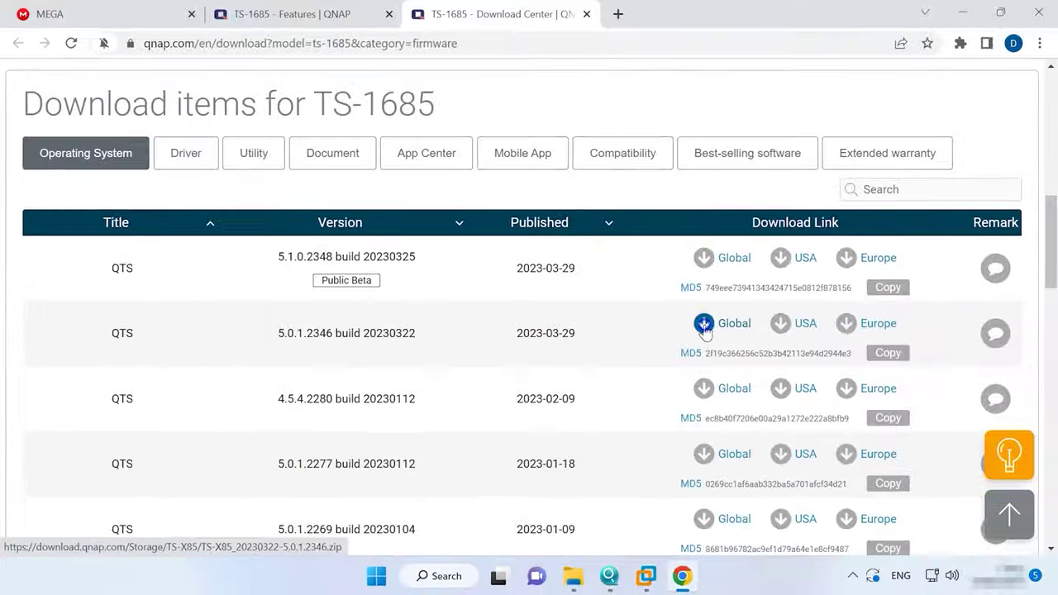
# Copy the Global download link of QTS 5.0.1.2346 build 20230322 and paste it into a new browser tab's address.
pyautogui.rightClick(704, 326)
pyautogui.click(769, 427)
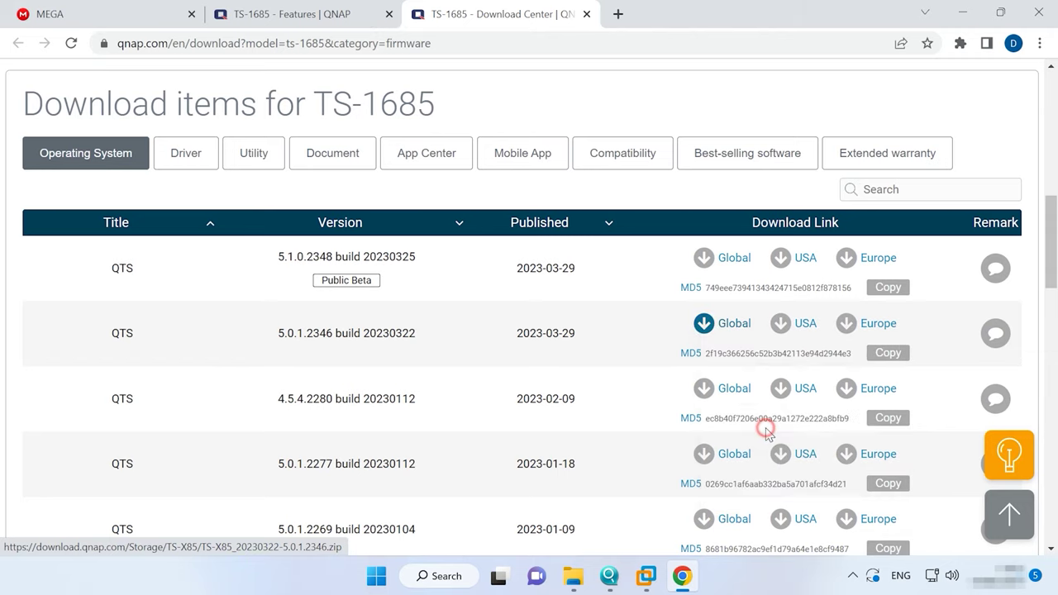
pyautogui.click(618, 14)
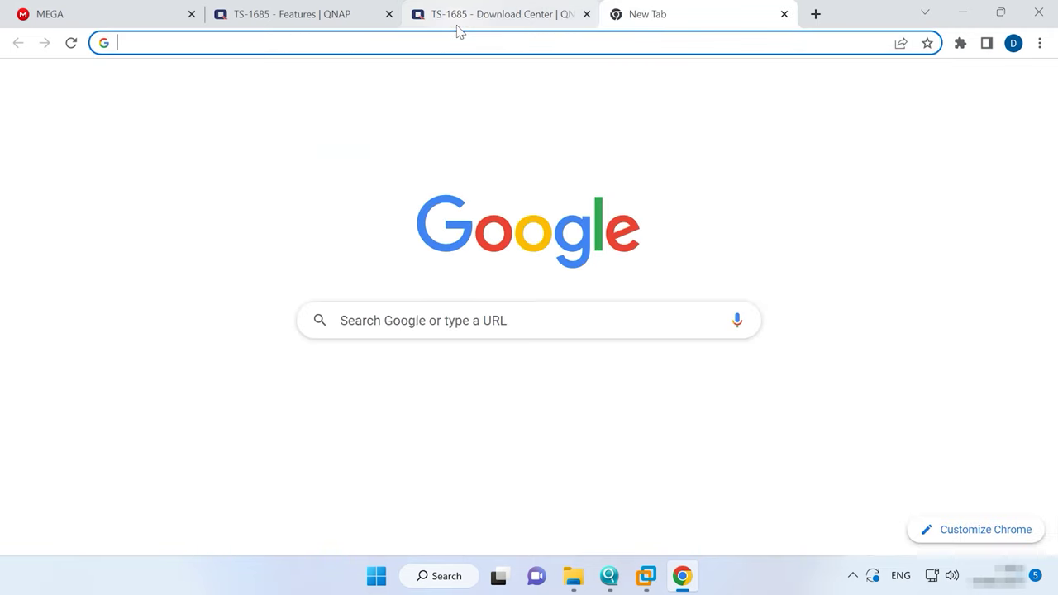
pyautogui.hotkey('ctrl', 'v')
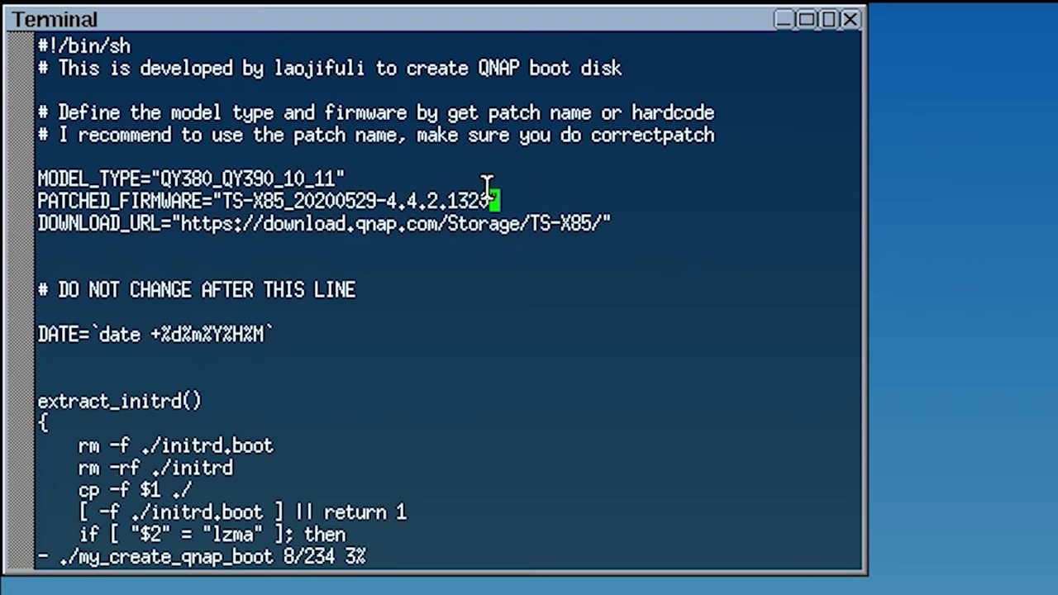
# Switch back to the virtual machine's vi editor and set PATCHED_FIRMWARE to "TS-X85_20230322-5.0.1.2346".
pyautogui.press('i')
pyautogui.press('BackSpace')
pyautogui.press('BackSpace')
pyautogui.press('BackSpace')
pyautogui.press('BackSpace')
pyautogui.press('BackSpace')
pyautogui.press('BackSpace')
pyautogui.press('BackSpace')
pyautogui.press('BackSpace')
pyautogui.press('BackSpace')
pyautogui.press('BackSpace')
pyautogui.press('BackSpace')
pyautogui.press('BackSpace')
pyautogui.press('BackSpace')
pyautogui.press('BackSpace')
pyautogui.press('BackSpace')
pyautogui.press('BackSpace')
pyautogui.write('3')
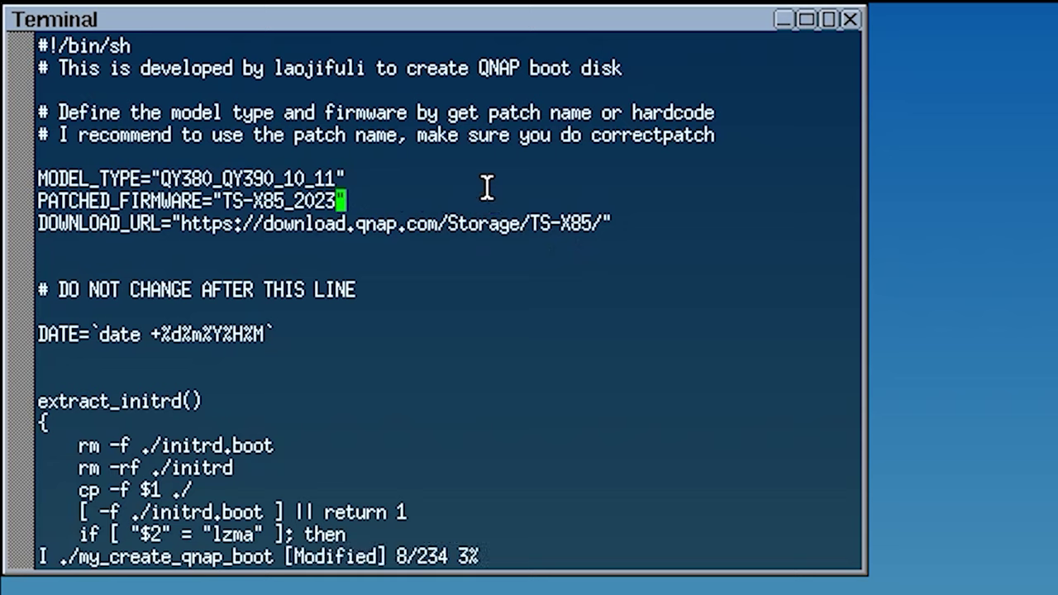
pyautogui.write('0322-5')
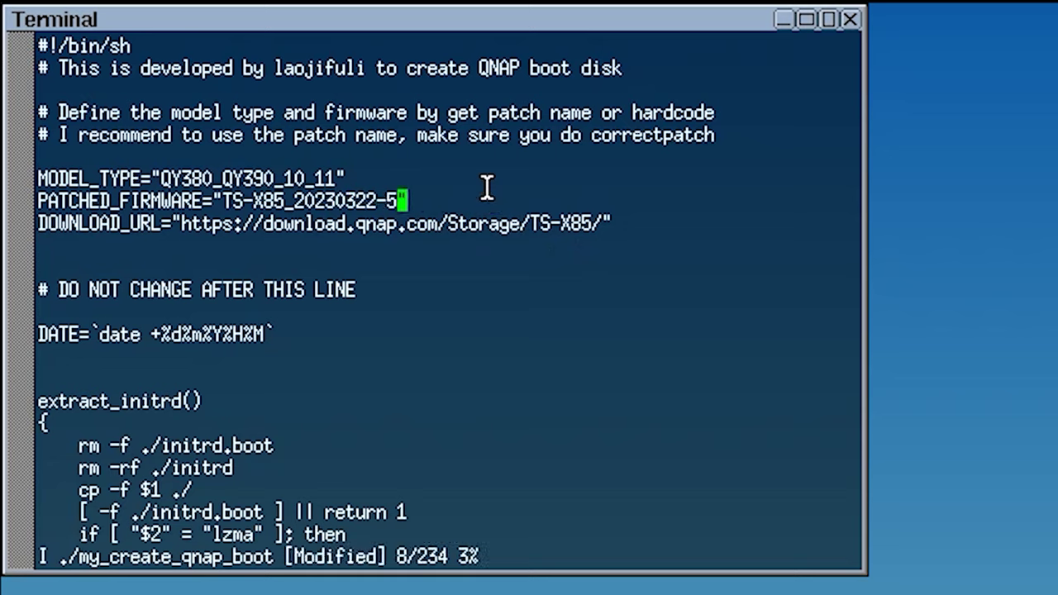
pyautogui.write('.0.1.2348')
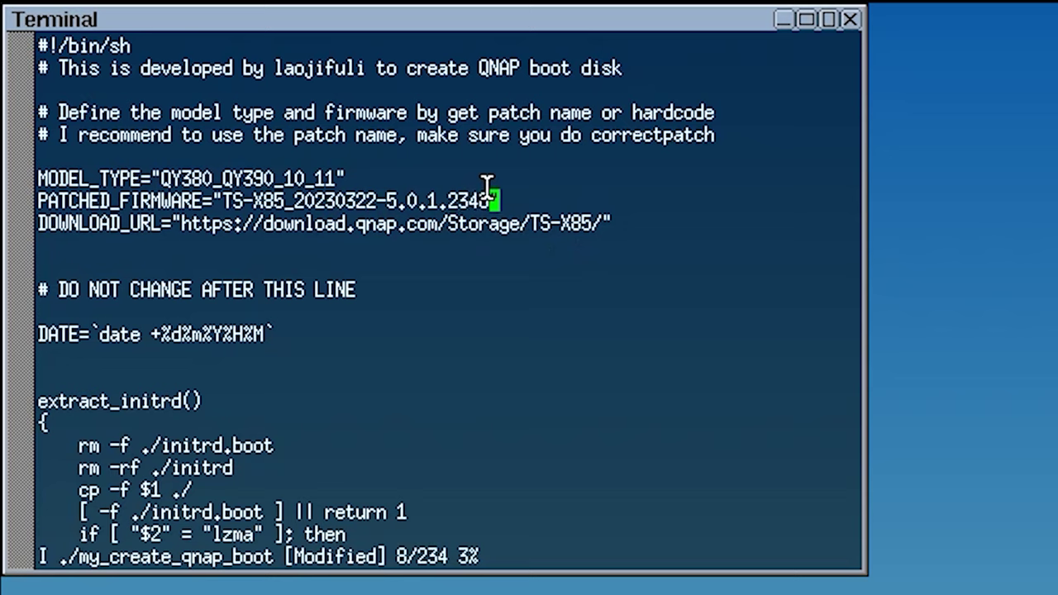
# Review the DOWNLOAD_URL line of the script up to its end.
pyautogui.press('Down')
pyautogui.press('End')
pyautogui.press('Left')
pyautogui.press('Left')
pyautogui.press('Left')
pyautogui.press('Left')
pyautogui.press('Left')
pyautogui.press('Left')
pyautogui.press('Left')
pyautogui.press('Left')
pyautogui.press('Left')
pyautogui.press('Left')
pyautogui.press('Left')
pyautogui.press('Left')
pyautogui.press('Left')
pyautogui.press('Left')
pyautogui.press('Left')
pyautogui.press('Left')
pyautogui.press('Left')
pyautogui.press('Left')
pyautogui.press('Left')
pyautogui.press('Left')
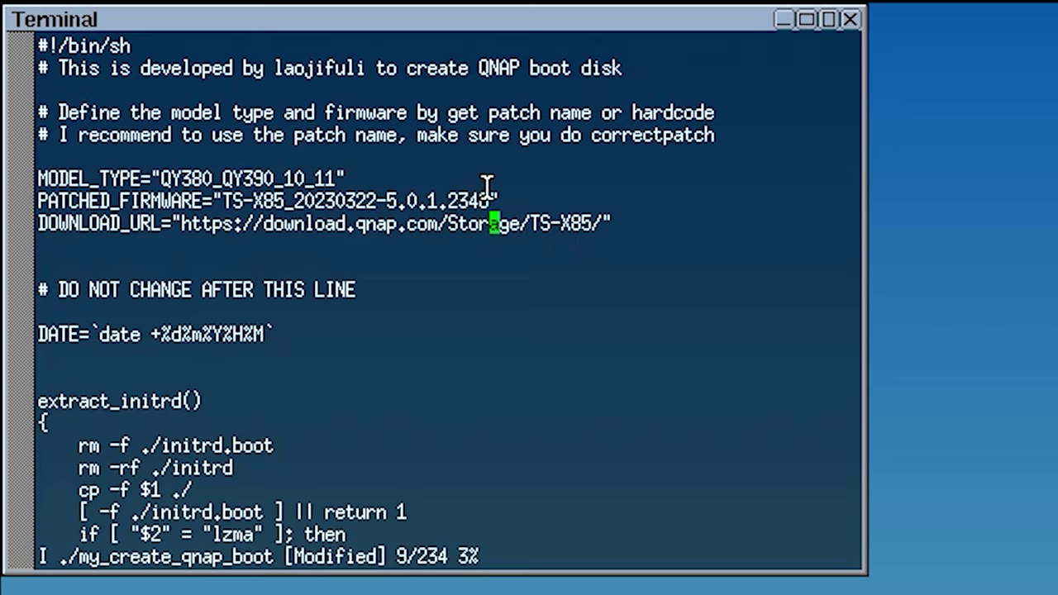
pyautogui.press('Right')
pyautogui.press('Right')
pyautogui.press('Right')
pyautogui.press('Right')
pyautogui.press('Right')
pyautogui.press('Right')
pyautogui.press('Right')
pyautogui.press('Right')
pyautogui.press('Right')
pyautogui.press('Right')
pyautogui.press('Right')
pyautogui.press('Right')
pyautogui.press('Right')
pyautogui.press('Right')
pyautogui.press('Right')
pyautogui.press('Right')
pyautogui.press('Right')
pyautogui.press('Right')
pyautogui.press('Right')
pyautogui.press('Right')
pyautogui.press('Right')
pyautogui.press('Right')
pyautogui.press('Right')
pyautogui.press('Right')
pyautogui.press('Right')
pyautogui.press('Right')
pyautogui.press('Right')
pyautogui.press('Right')
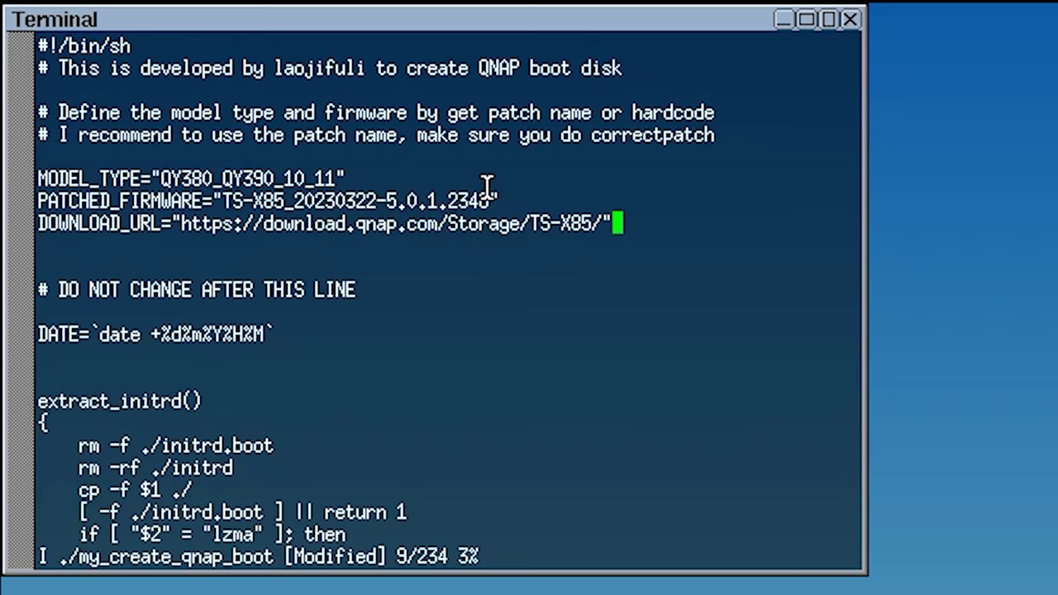
# Save my_create_qnap_boot and quit vi.
pyautogui.press('Escape')
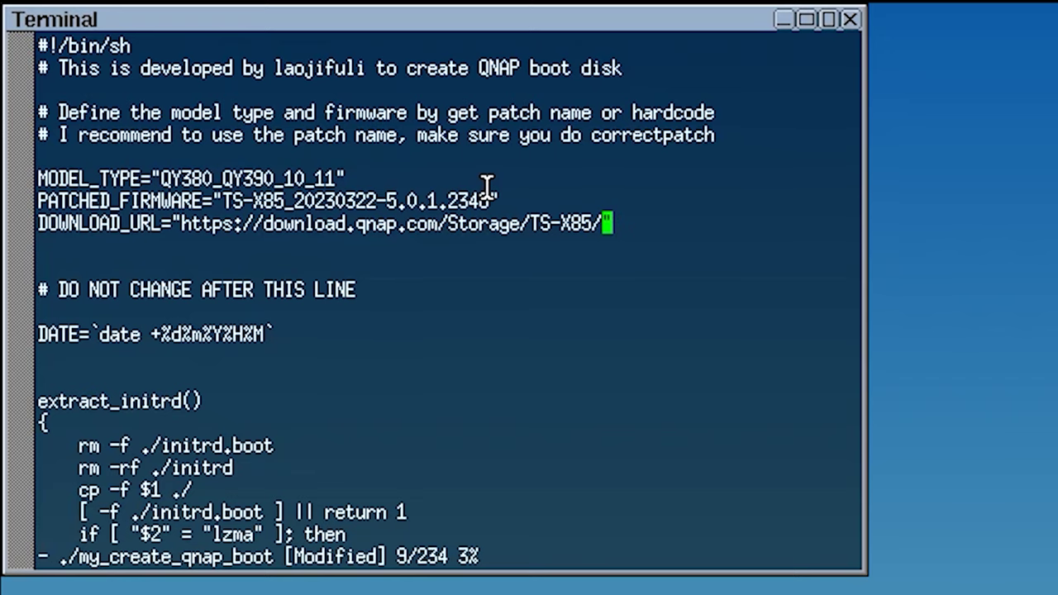
pyautogui.write(':w')
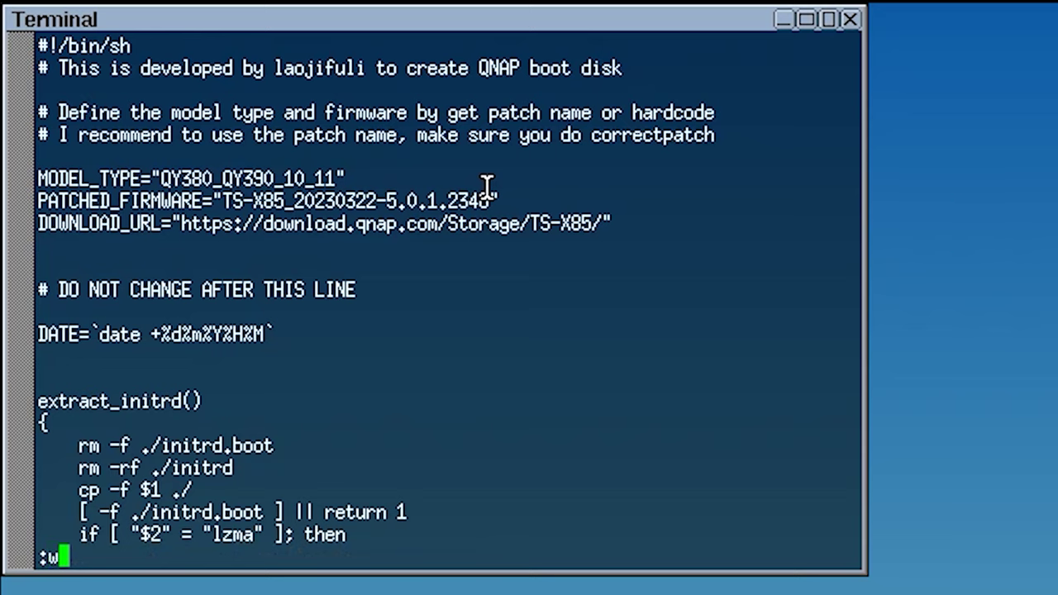
pyautogui.write('q')
pyautogui.press('Return')
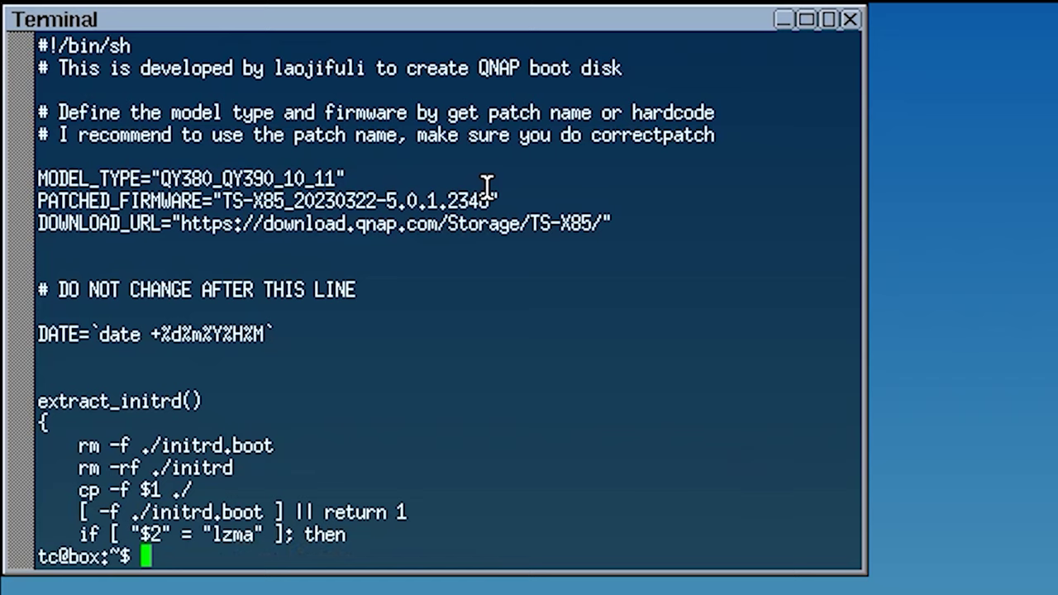
# Run the my_create_qnap_boot script from the current directory with sudo.
pyautogui.write('vi ./my_create_qnap_boot')
pyautogui.press('Left')
pyautogui.press('Left')
pyautogui.press('Left')
pyautogui.press('Left')
pyautogui.press('Left')
pyautogui.press('Left')
pyautogui.press('Left')
pyautogui.press('Left')
pyautogui.press('Left')
pyautogui.press('Left')
pyautogui.press('Left')
pyautogui.press('Left')
pyautogui.press('Left')
pyautogui.press('Left')
pyautogui.press('Left')
pyautogui.press('Left')
pyautogui.press('Left')
pyautogui.press('Left')
pyautogui.press('Left')
pyautogui.press('Left')
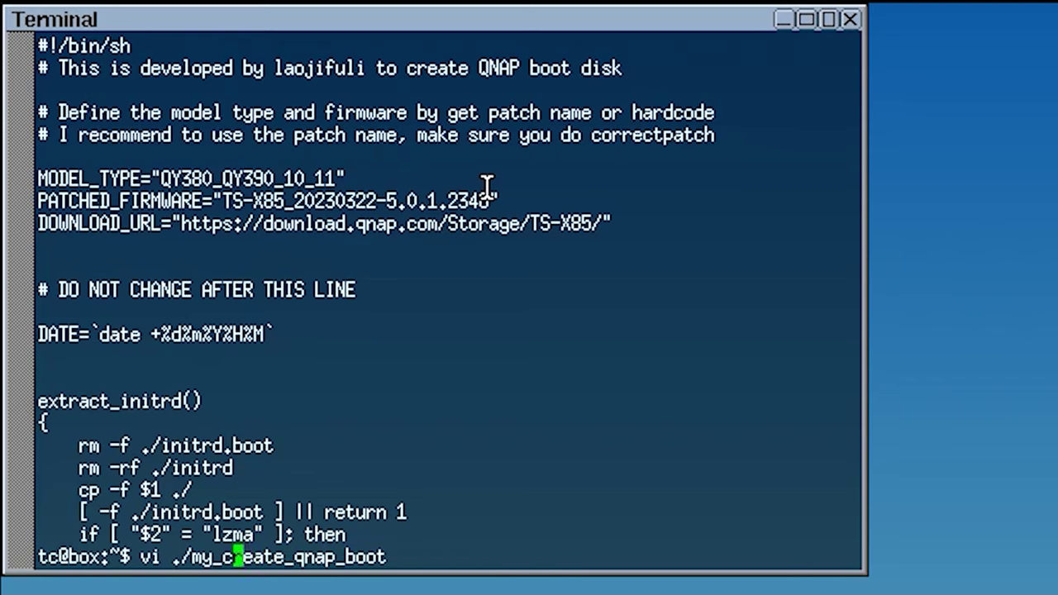
pyautogui.press('Left')
pyautogui.press('BackSpace')
pyautogui.press('BackSpace')
pyautogui.write('sudo')
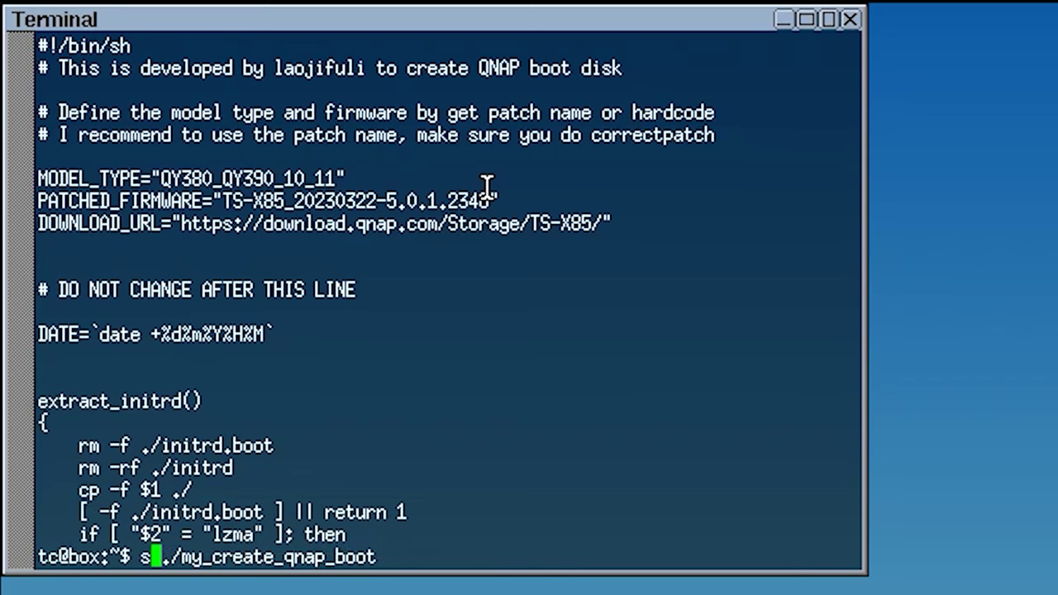
pyautogui.press('Right')
pyautogui.press('Right')
pyautogui.press('Right')
pyautogui.press('Right')
pyautogui.press('Right')
pyautogui.press('Right')
pyautogui.press('Right')
pyautogui.press('Right')
pyautogui.press('Right')
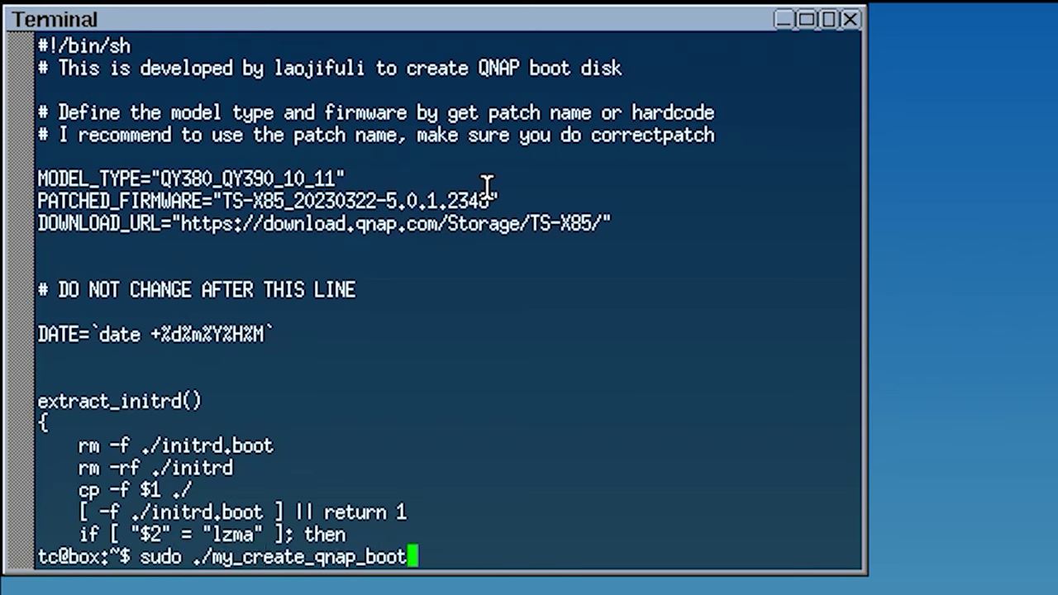
pyautogui.press('Return')
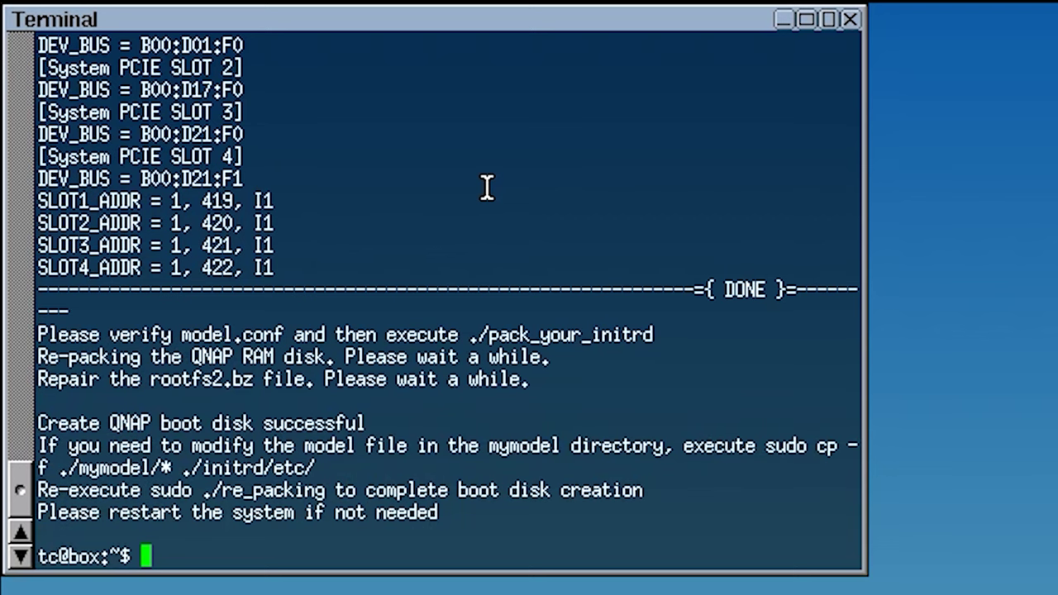
# Restart the virtual machine with the sudo reboot command.
pyautogui.write('sud')
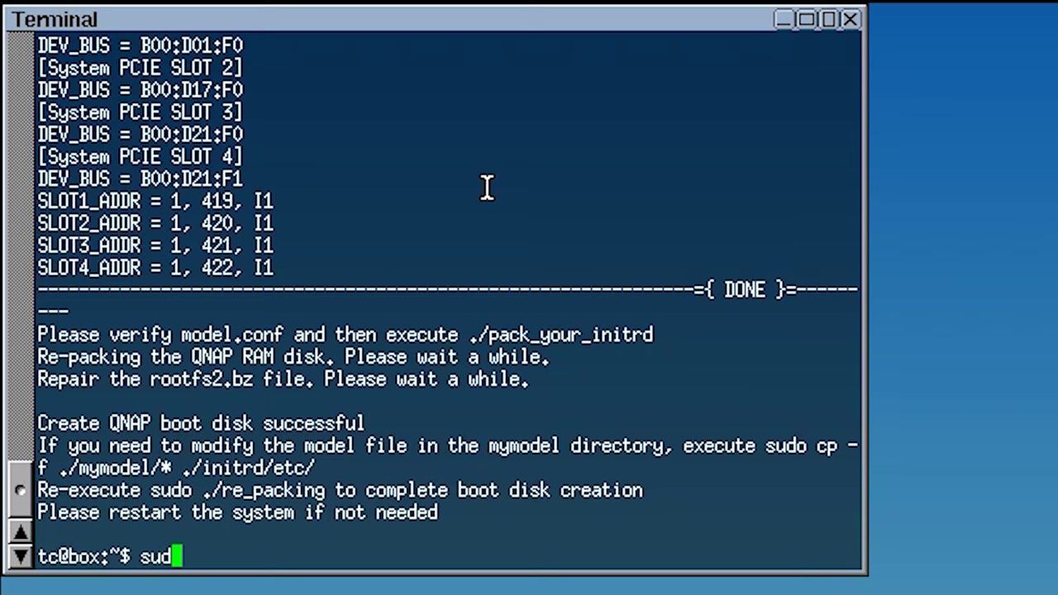
pyautogui.write('o reboot')
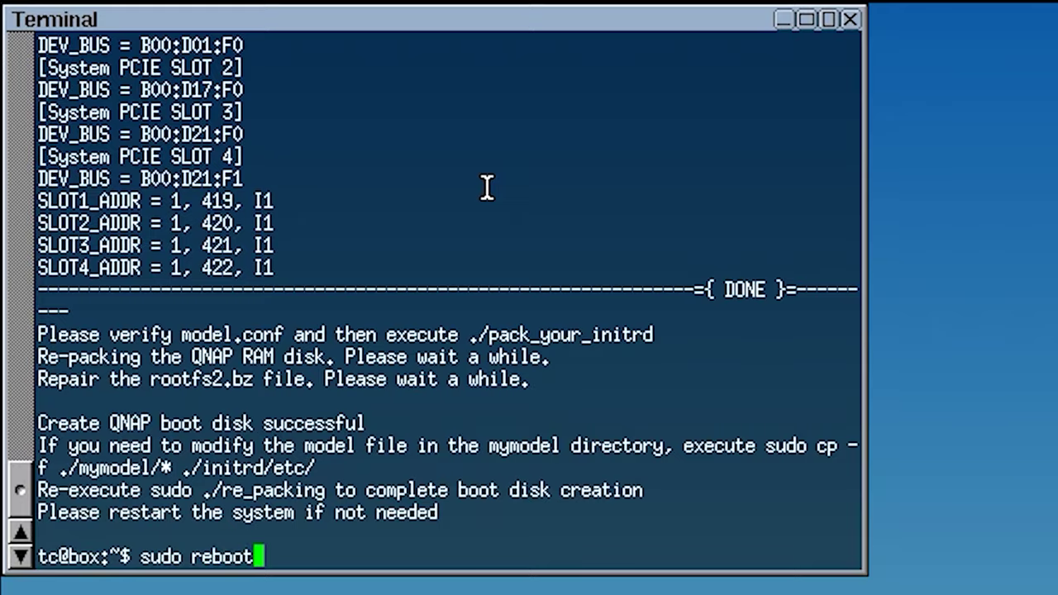
pyautogui.press('Return')
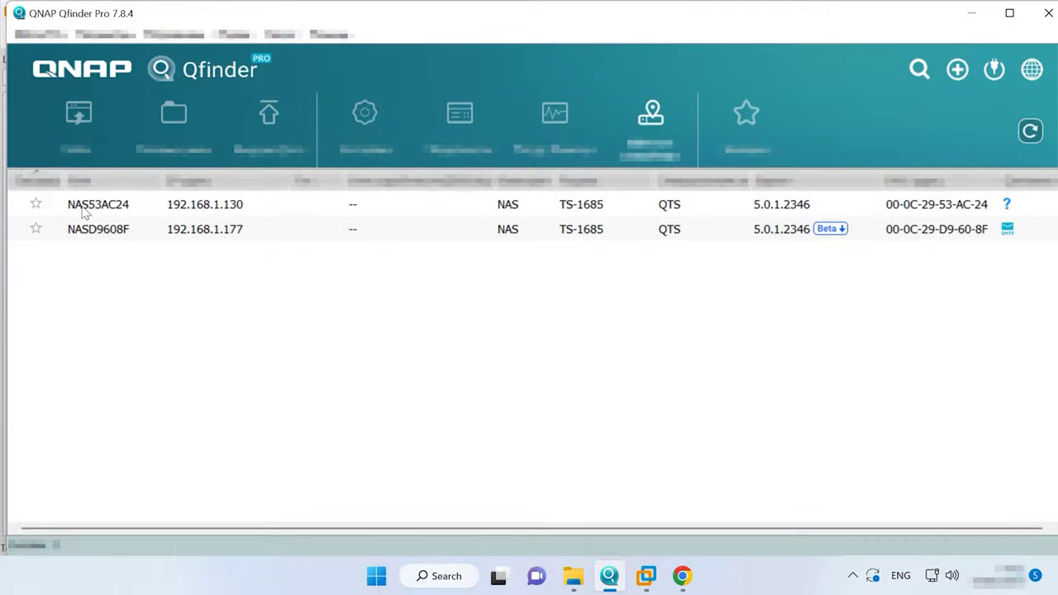
# Open NAS53AC24's setup page from Qfinder Pro and start the Smart Installation with the current firmware version 5.0.1.2346.
pyautogui.click(97, 206)
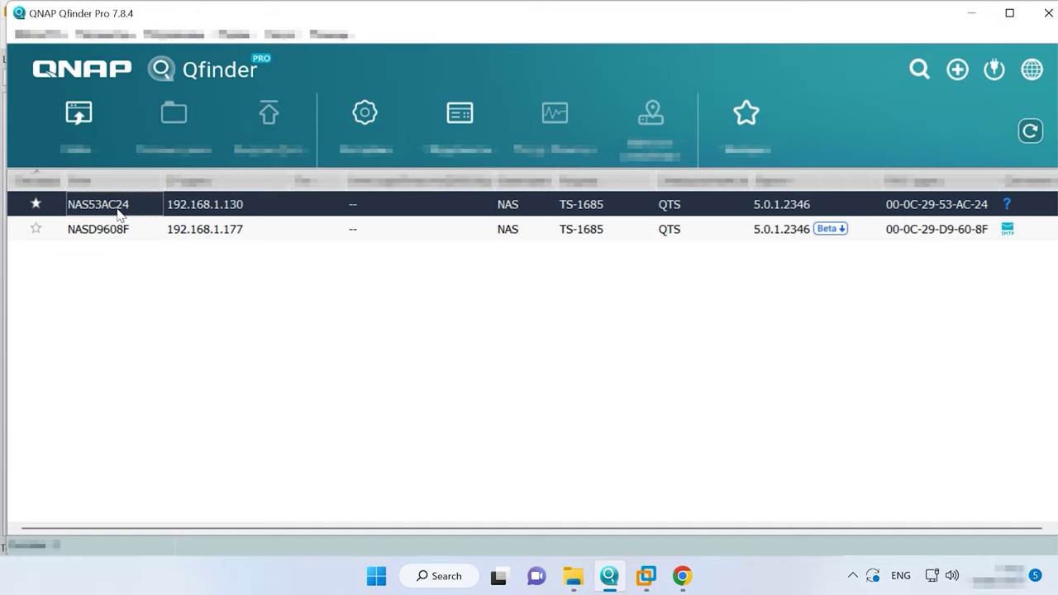
pyautogui.doubleClick(120, 210)
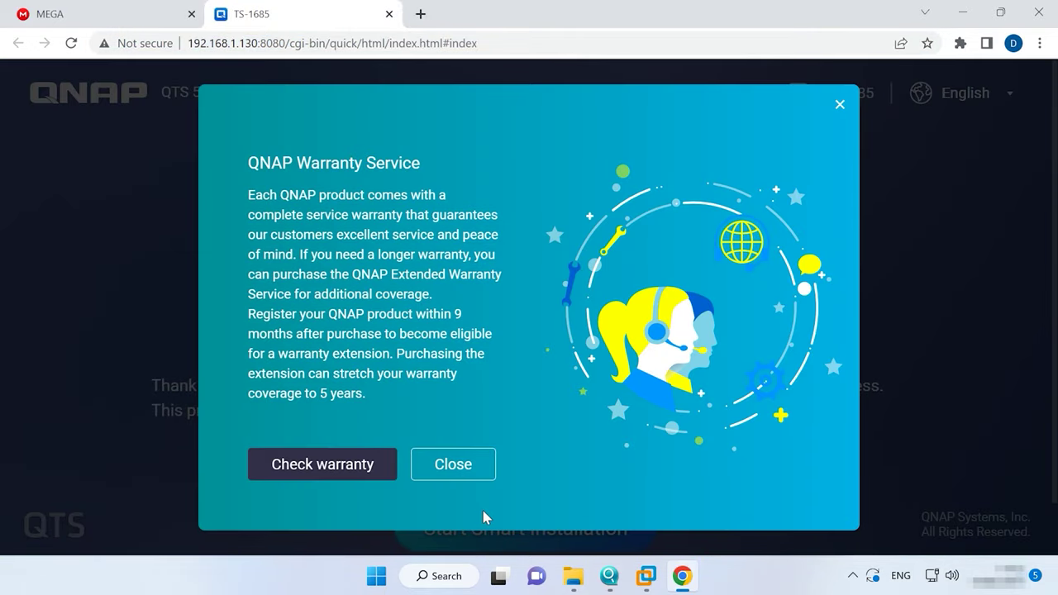
pyautogui.click(469, 472)
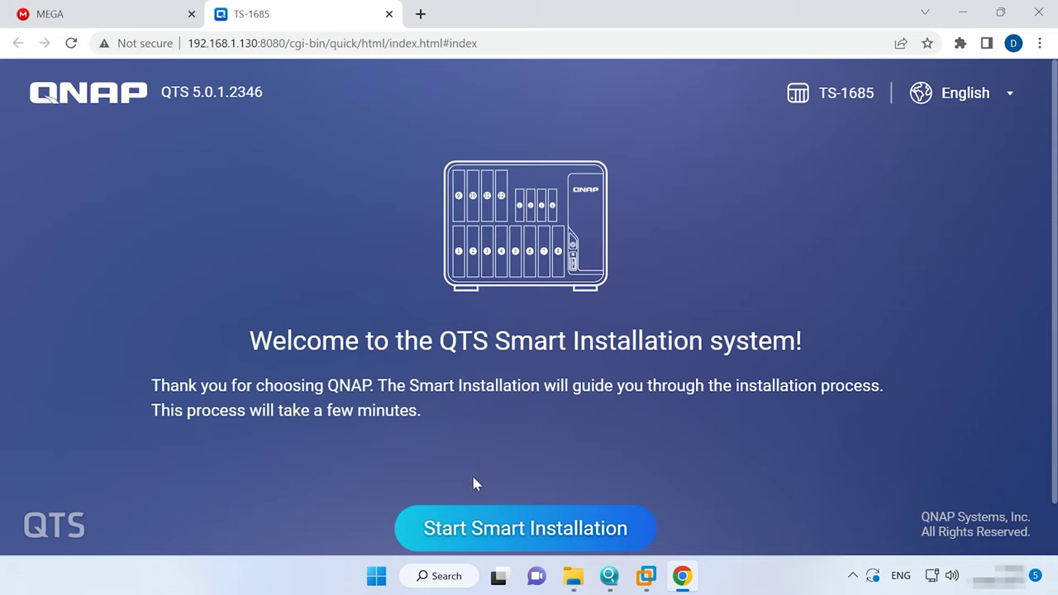
pyautogui.click(540, 547)
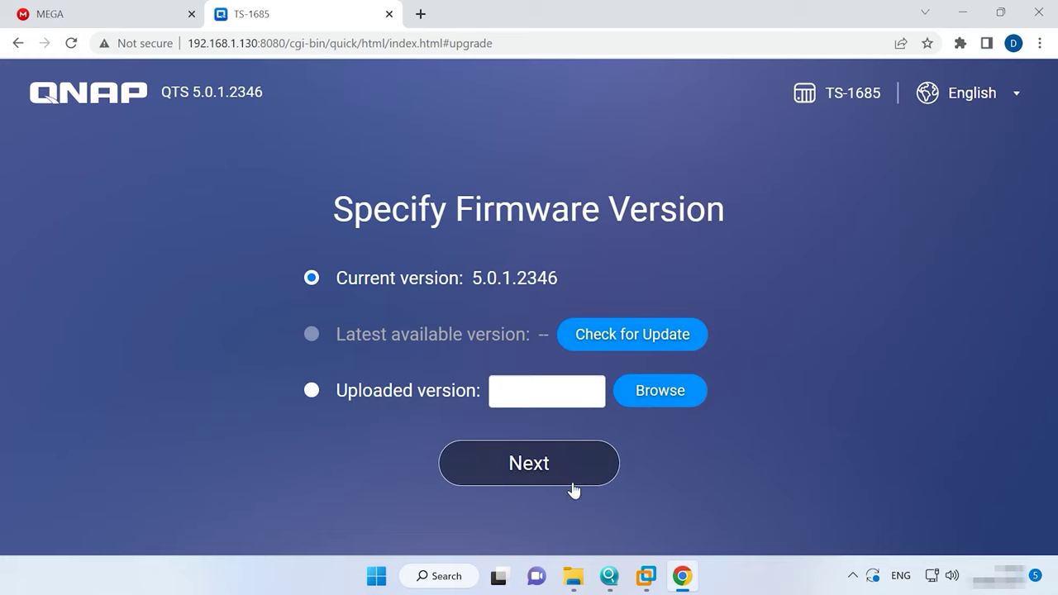
pyautogui.click(535, 477)
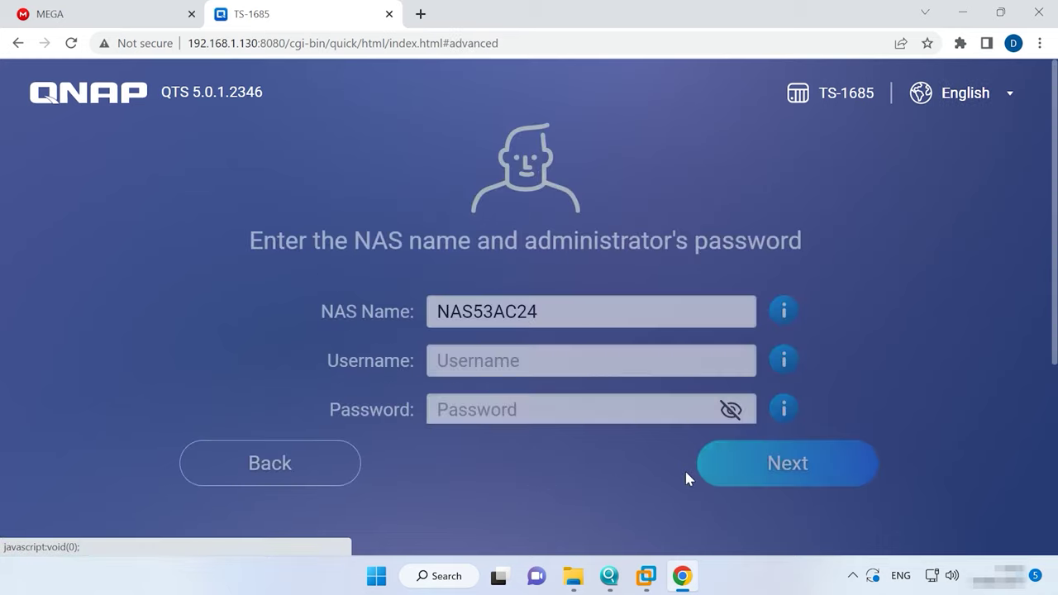
# Fill in the administrator account with the username demo, the password and its confirmation, keeping the NAS name NAS53AC24.
pyautogui.click(498, 365)
pyautogui.click(529, 405)
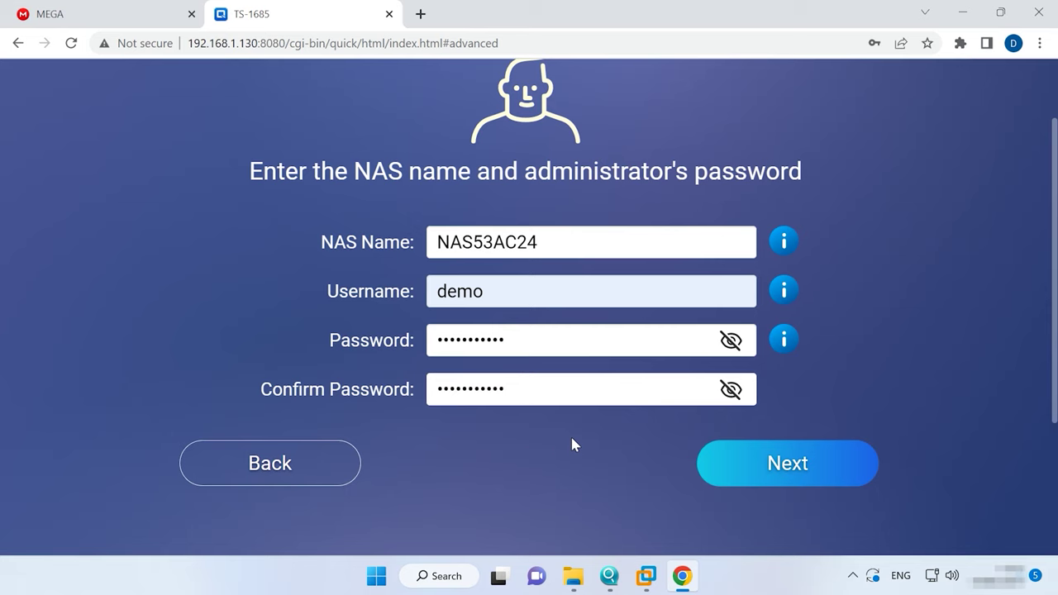
pyautogui.click(802, 484)
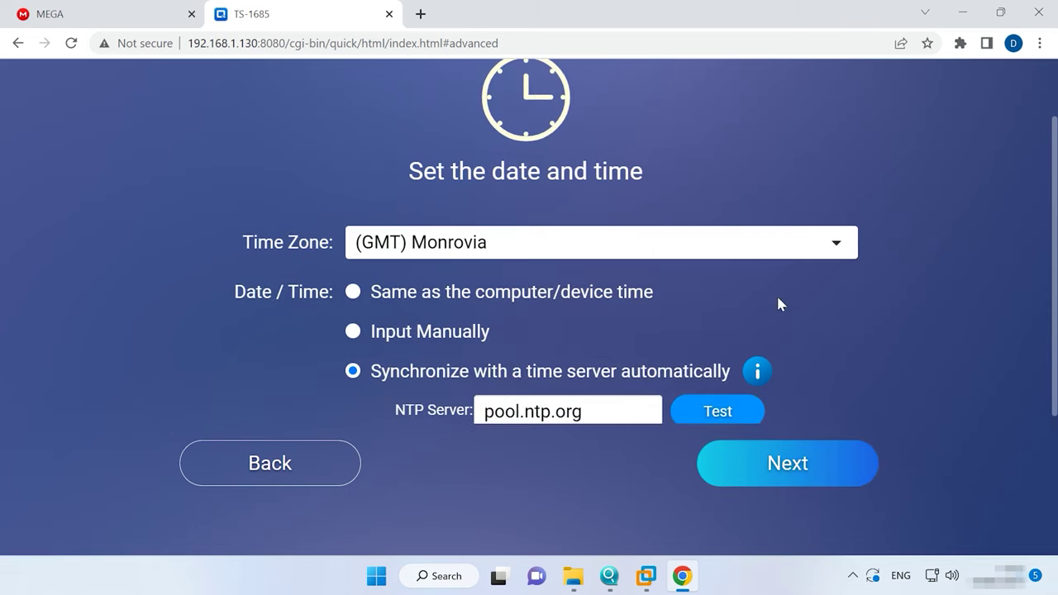
# Set the time zone to (GMT+02:00) Athens, Vilnius and keep automatic synchronization with the time server pool.ntp.org.
pyautogui.click(796, 241)
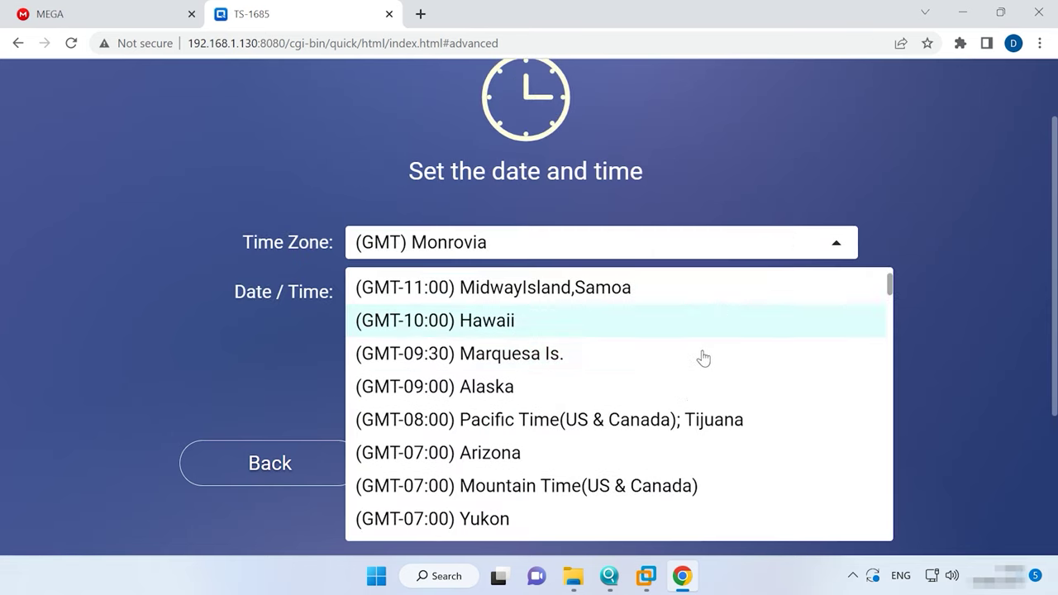
pyautogui.scroll(-15, 672, 425)
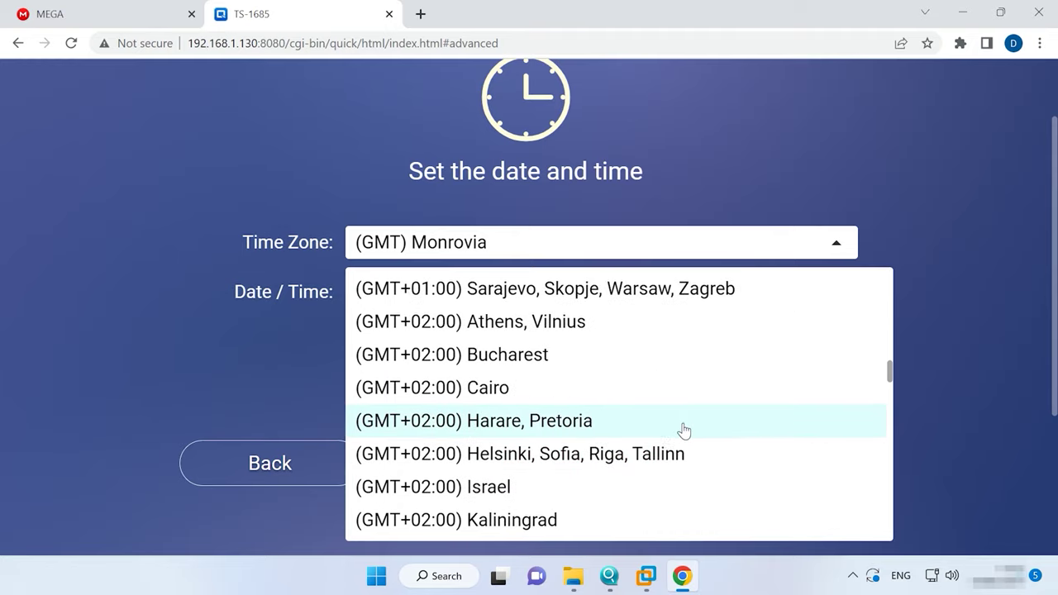
pyautogui.click(677, 331)
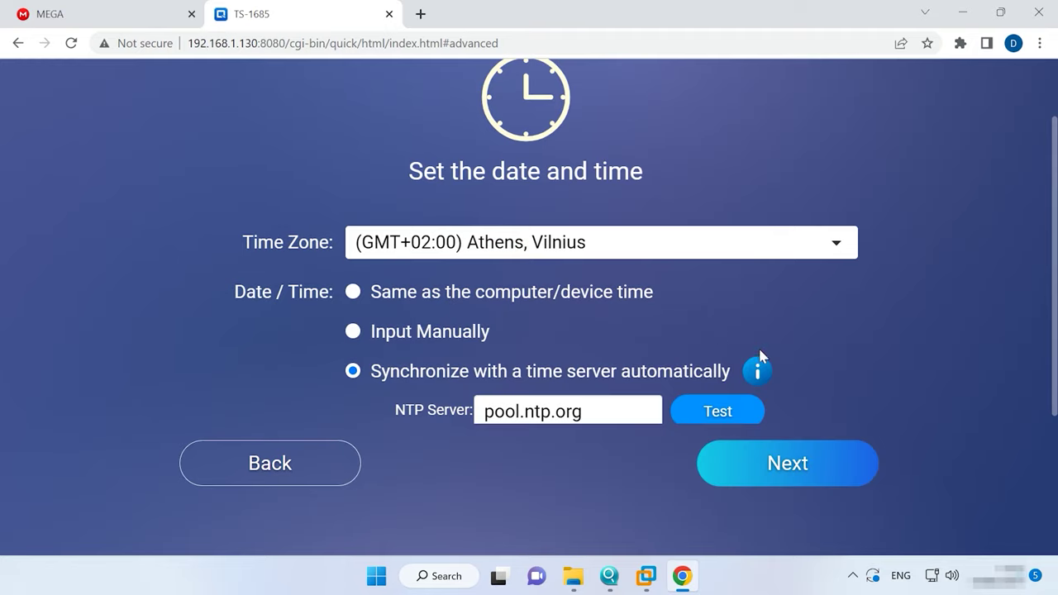
pyautogui.click(794, 482)
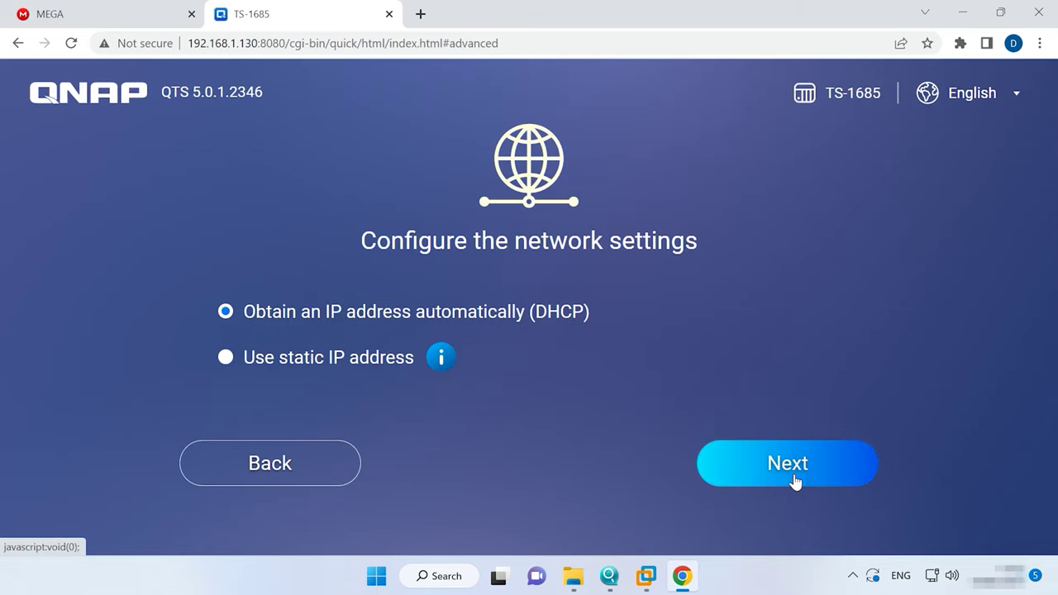
# Keep obtaining the IP address automatically (DHCP), and apply the summarized settings by agreeing to initialize the system.
pyautogui.click(793, 481)
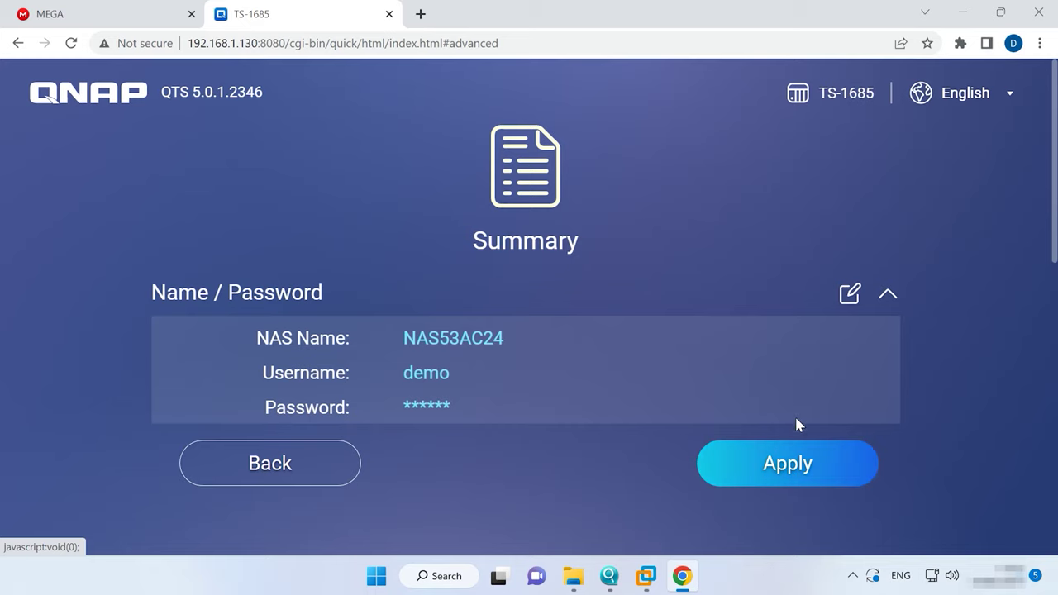
pyautogui.scroll(-3, 794, 409)
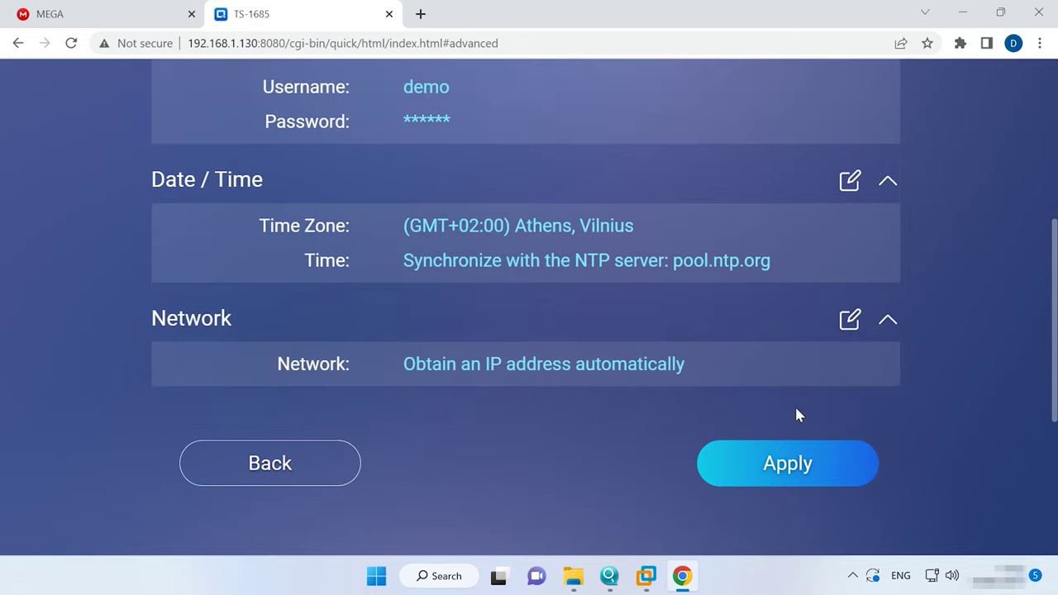
pyautogui.click(797, 482)
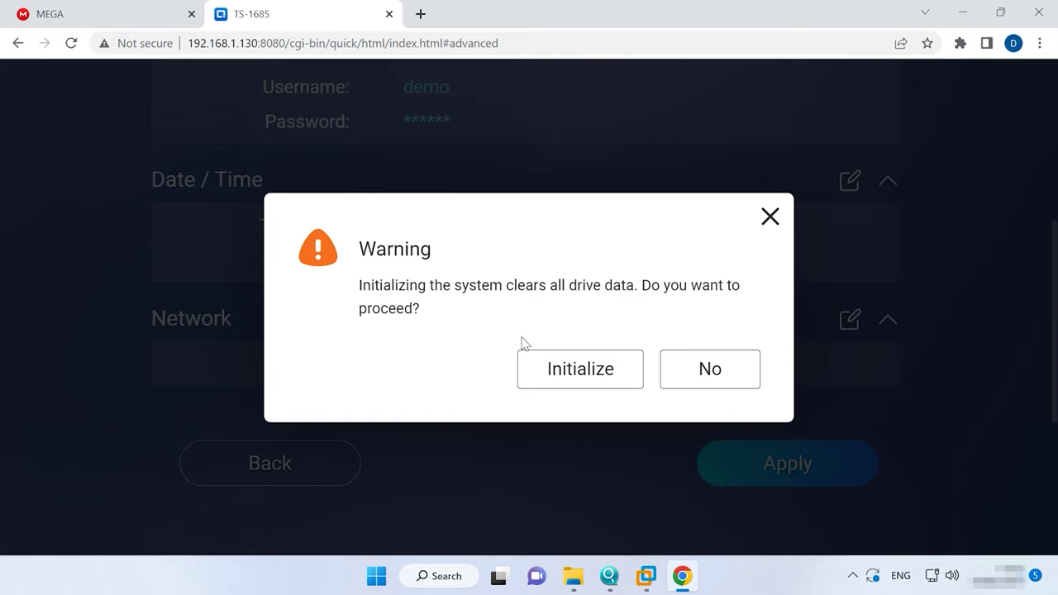
pyautogui.click(581, 390)
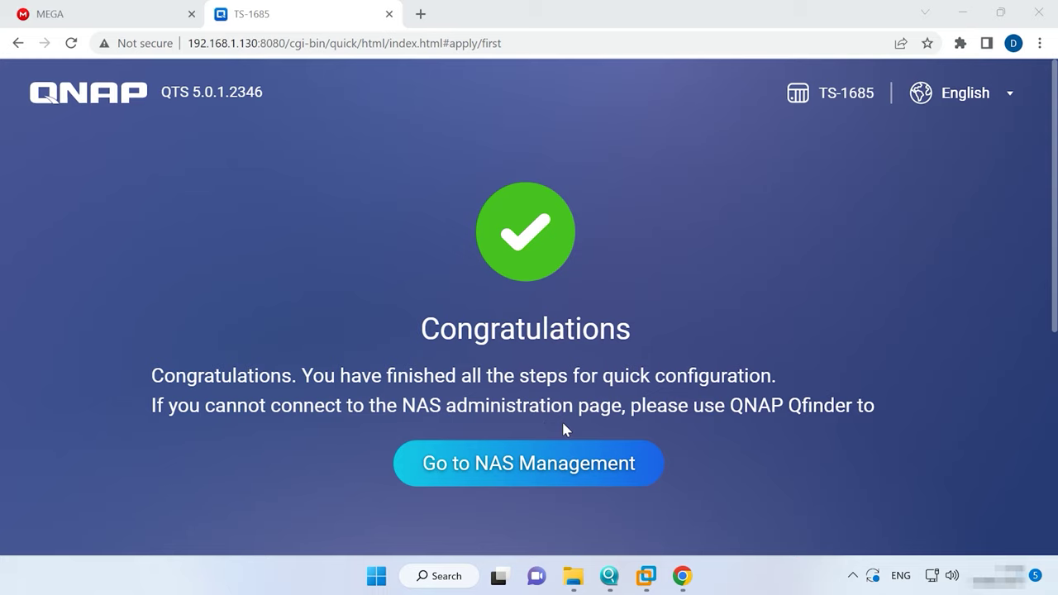
# Go to NAS management and log in with the administrator's username and password.
pyautogui.click(574, 477)
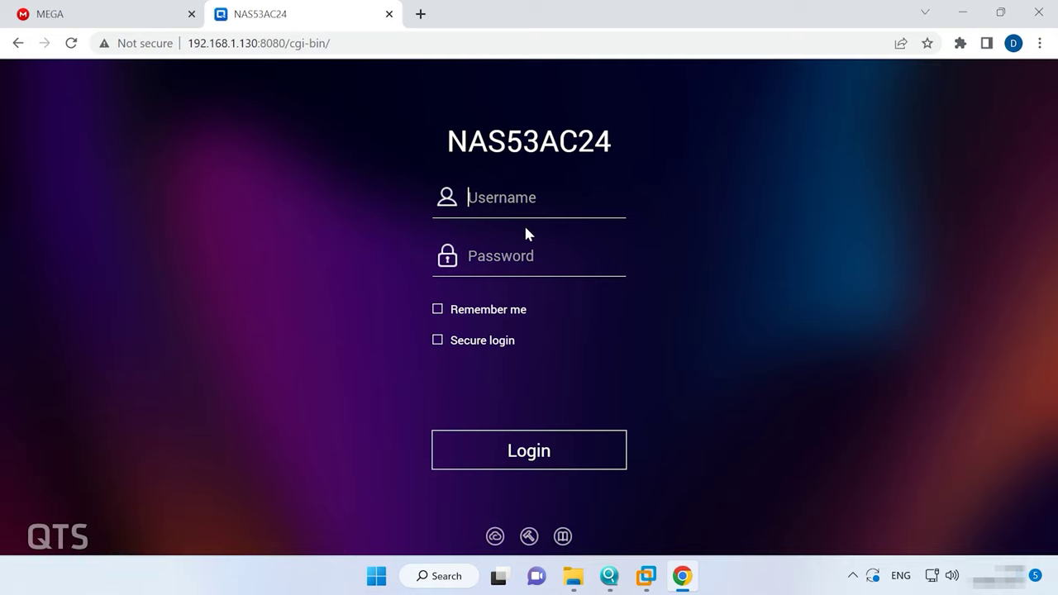
pyautogui.click(506, 207)
pyautogui.click(570, 347)
pyautogui.click(542, 464)
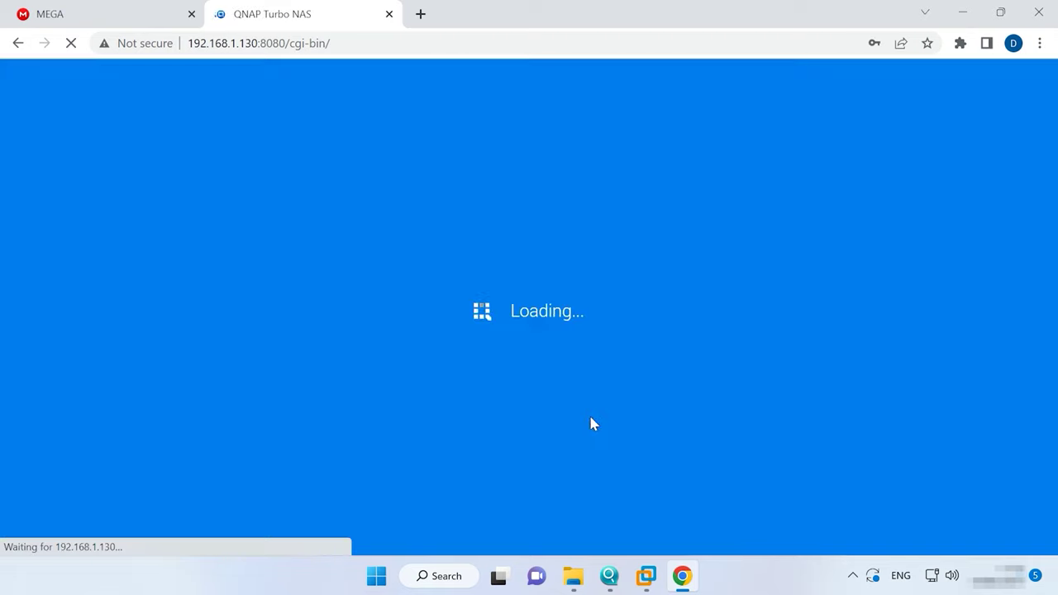